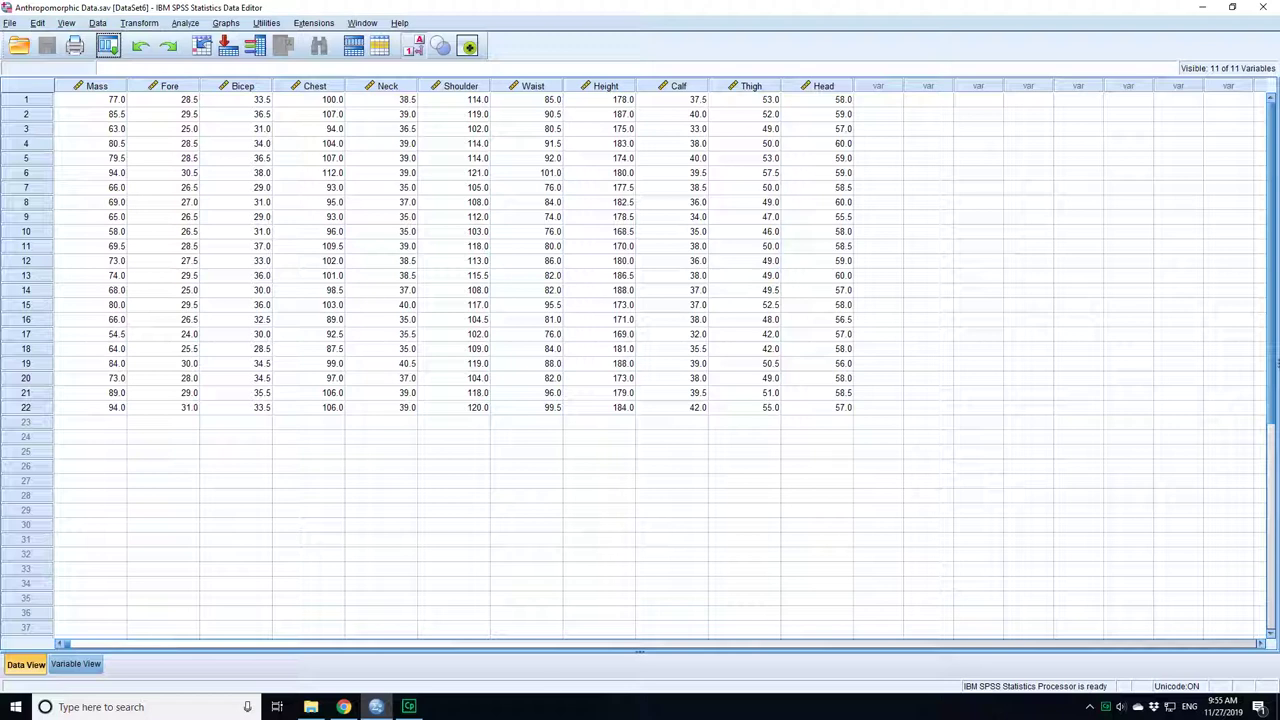
Open the Explore analysis and remove Fore, Bicep, Neck and Calf from the dependent variables, keeping Thigh and Head
{"action": "left_click", "coordinate": [185, 23]}
{"action": "mouse_move", "coordinate": [225, 55]}
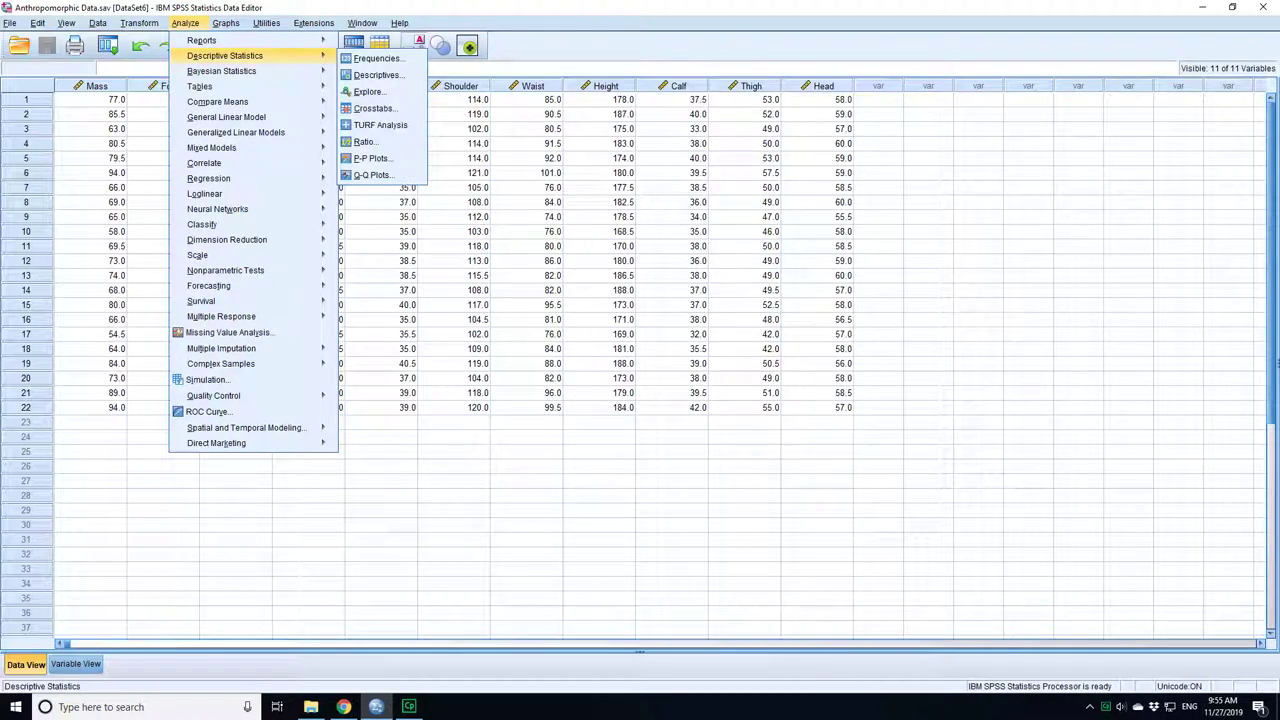
{"action": "left_click", "coordinate": [367, 91]}
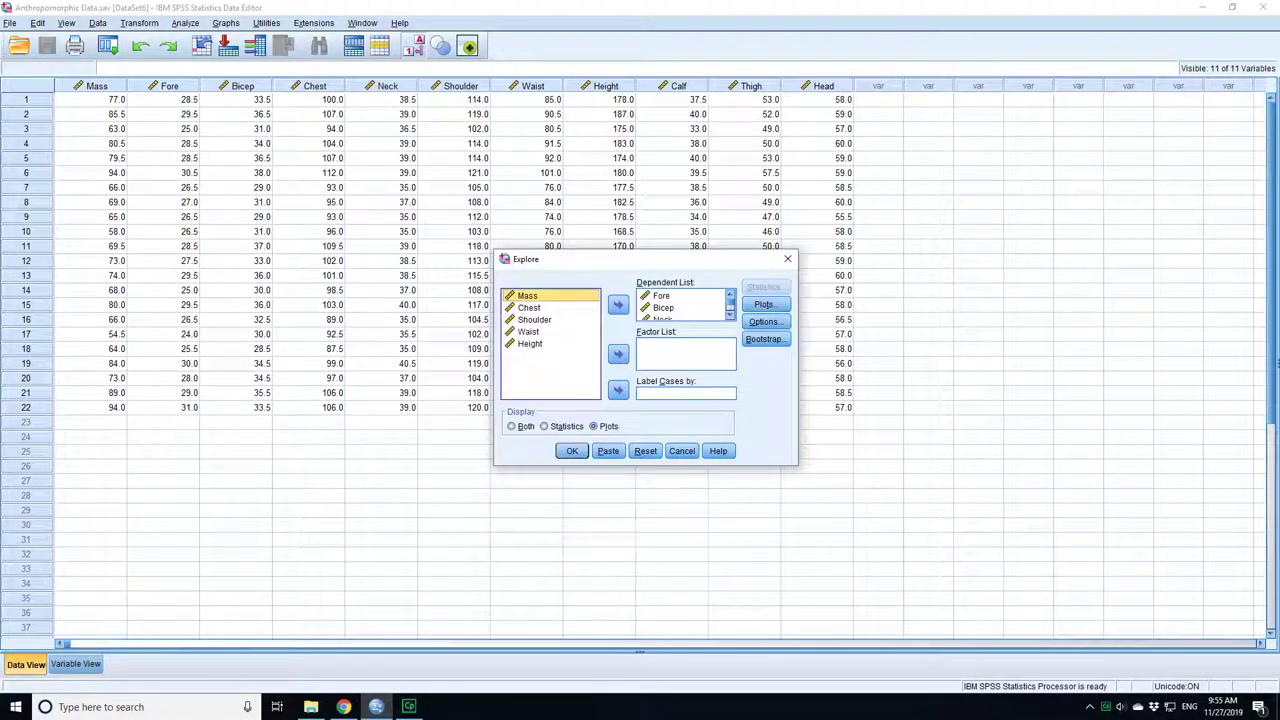
{"action": "left_click", "coordinate": [661, 295]}
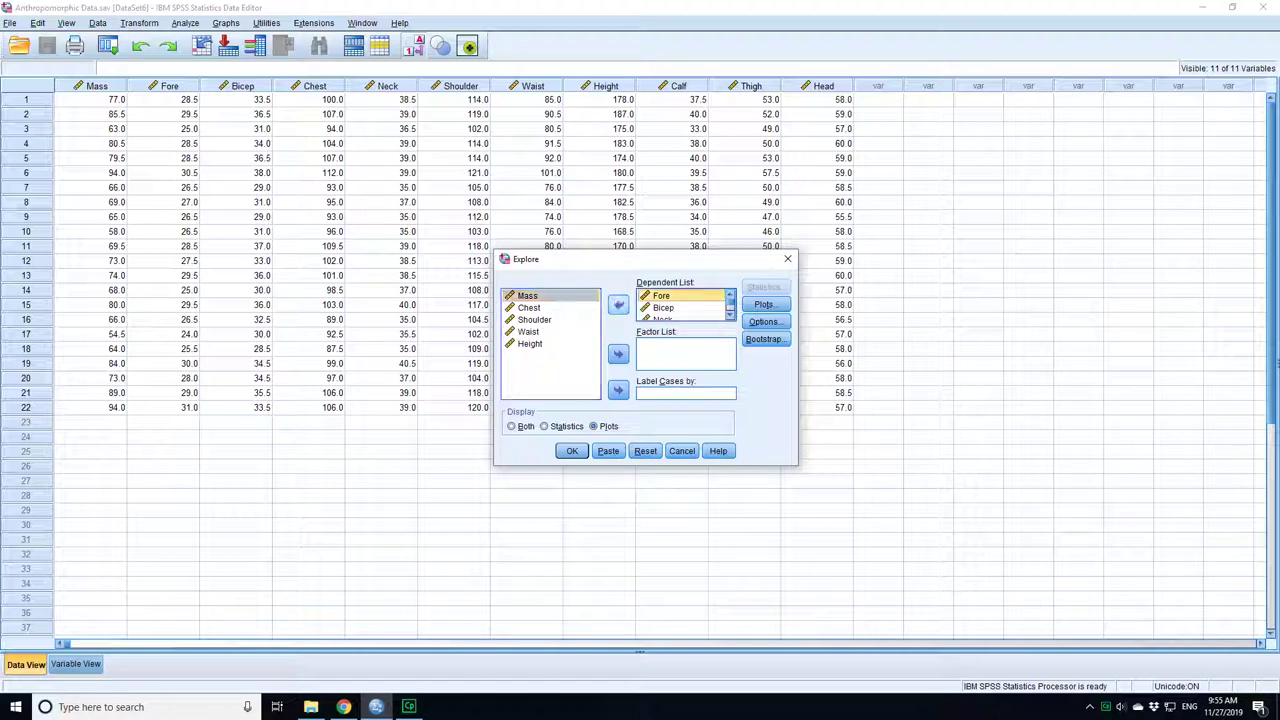
{"action": "left_click", "coordinate": [618, 304]}
{"action": "left_click", "coordinate": [663, 295]}
{"action": "left_click", "coordinate": [618, 304]}
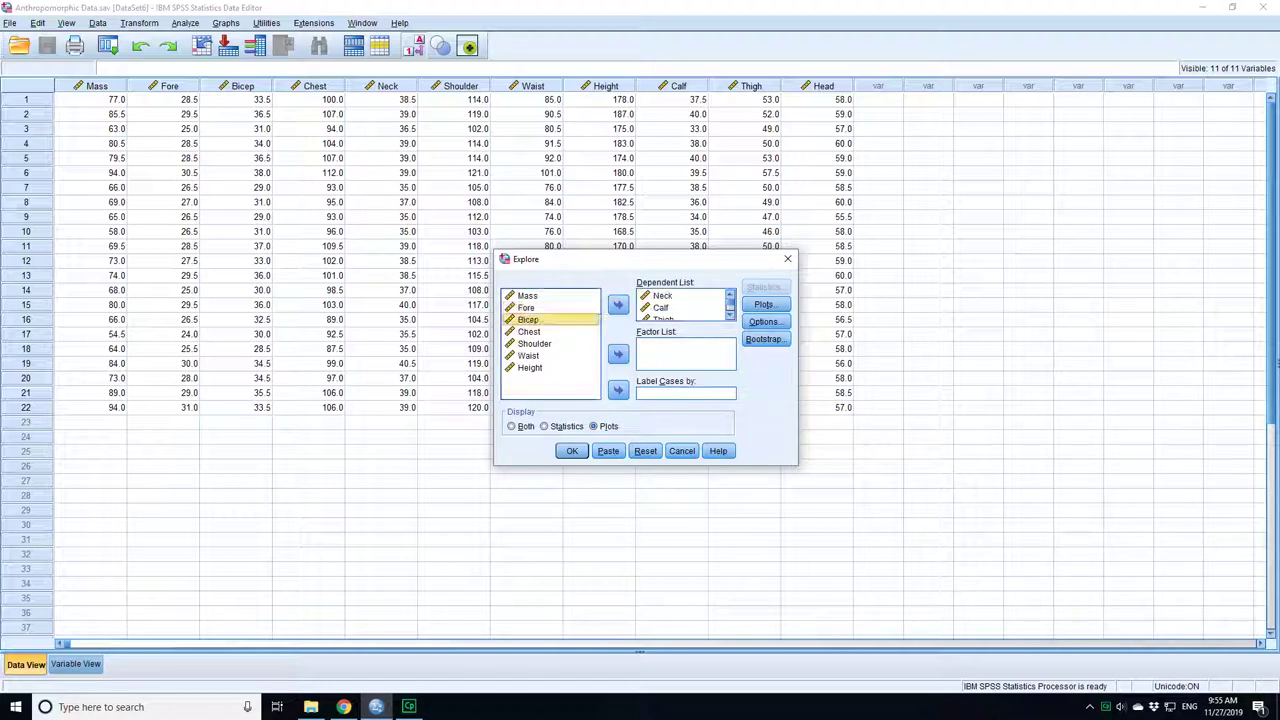
{"action": "left_click", "coordinate": [663, 295]}
{"action": "left_click", "coordinate": [618, 304]}
{"action": "left_click", "coordinate": [663, 295]}
{"action": "left_click", "coordinate": [618, 304]}
{"action": "left_click", "coordinate": [663, 295]}
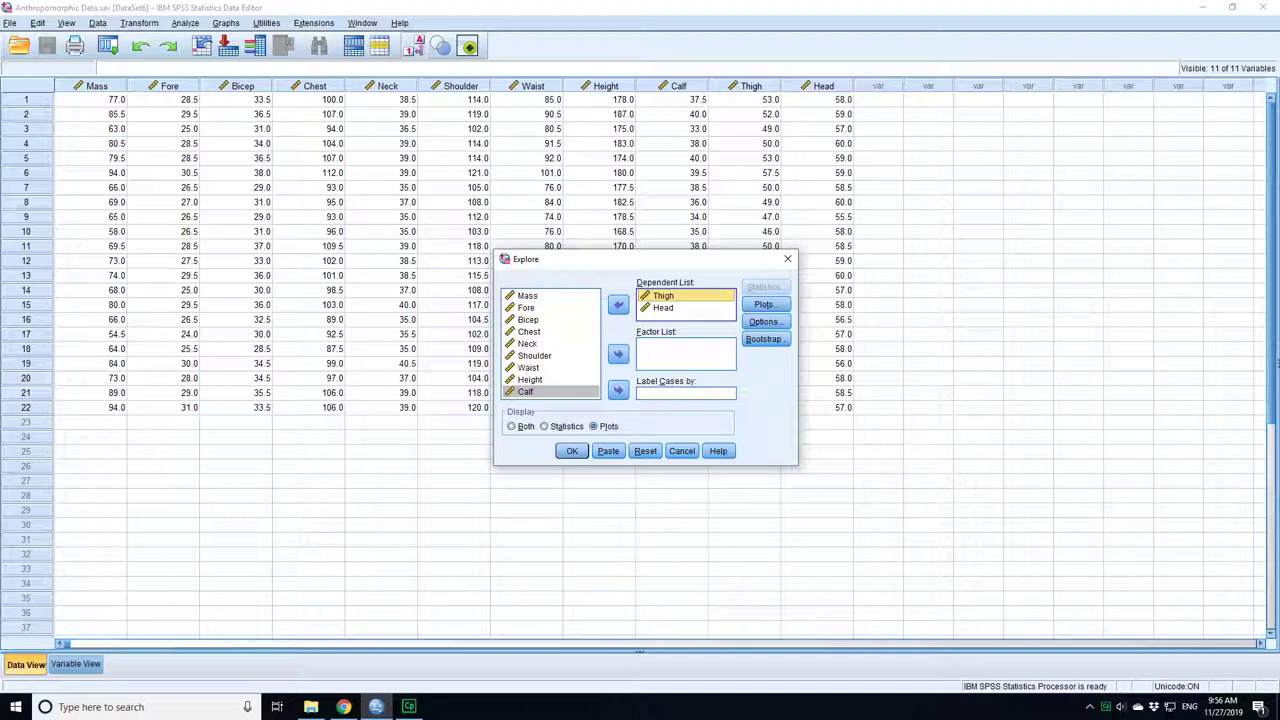
Set the Explore plots to histograms and boxplots with factor levels together, and run the analysis
{"action": "left_click", "coordinate": [765, 304]}
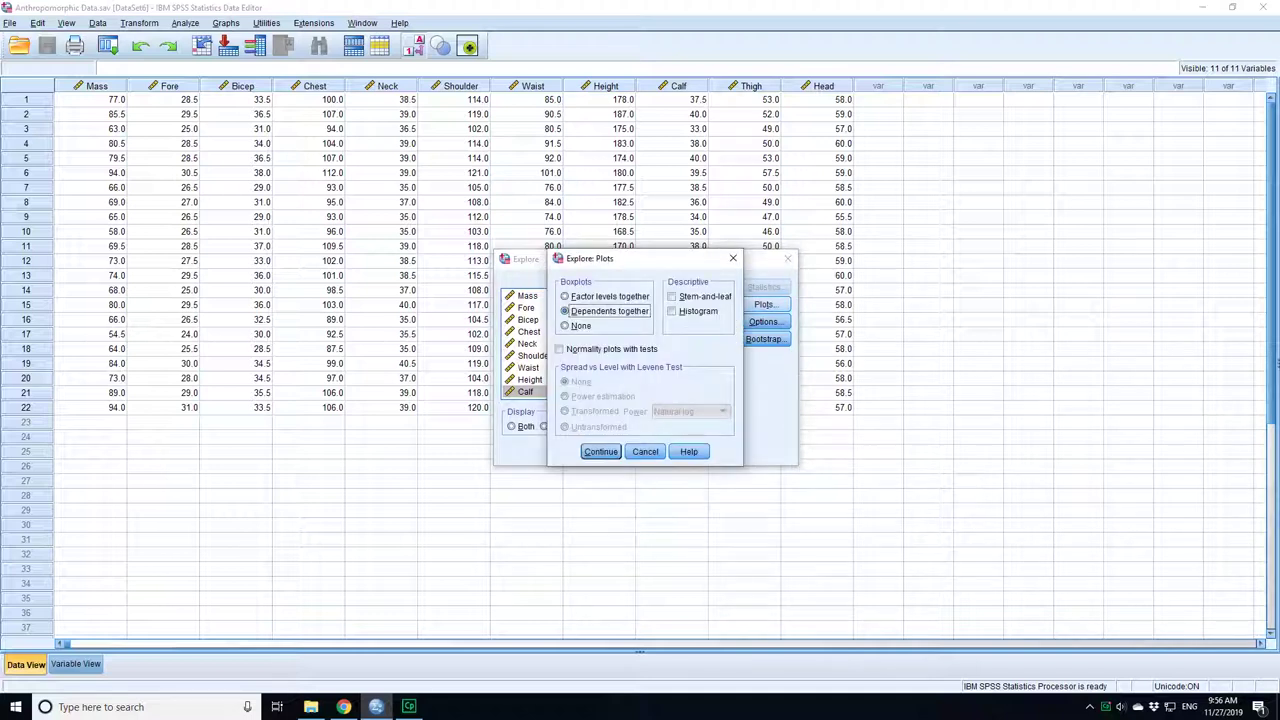
{"action": "key", "text": "alt+h"}
{"action": "key", "text": "alt+f"}
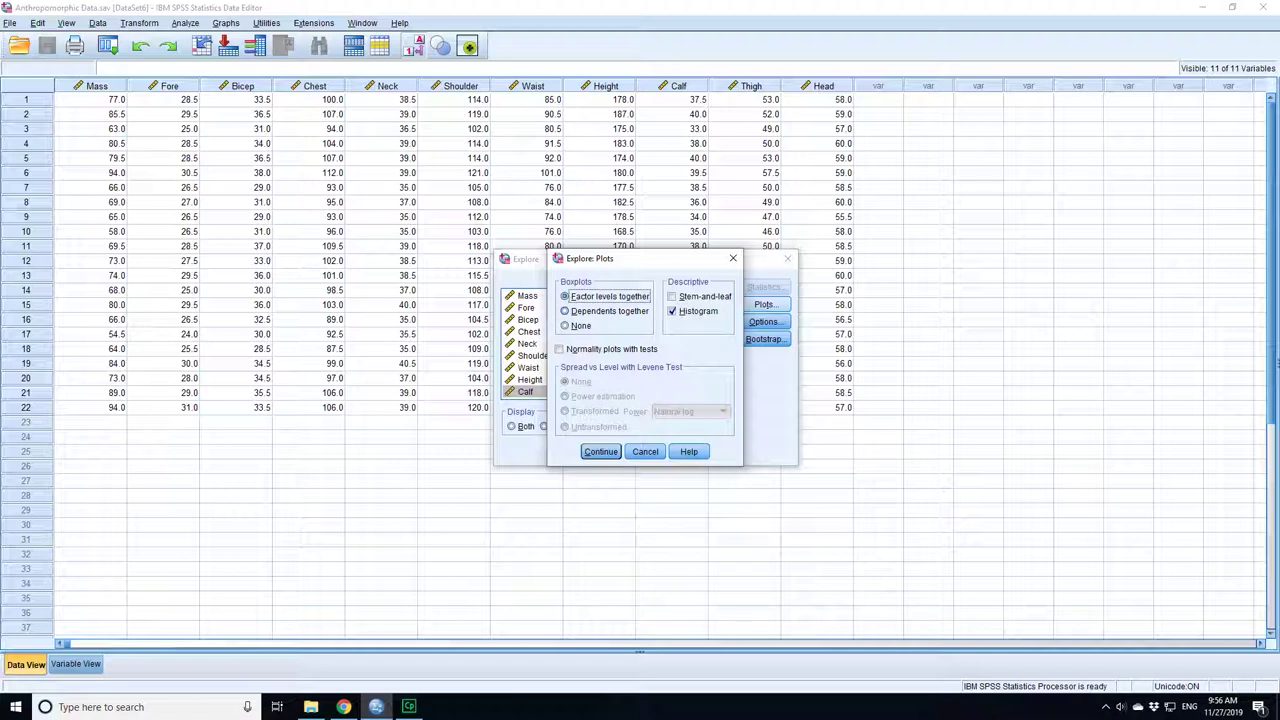
{"action": "key", "text": "alt+d"}
{"action": "key", "text": "alt+f"}
{"action": "key", "text": "Return"}
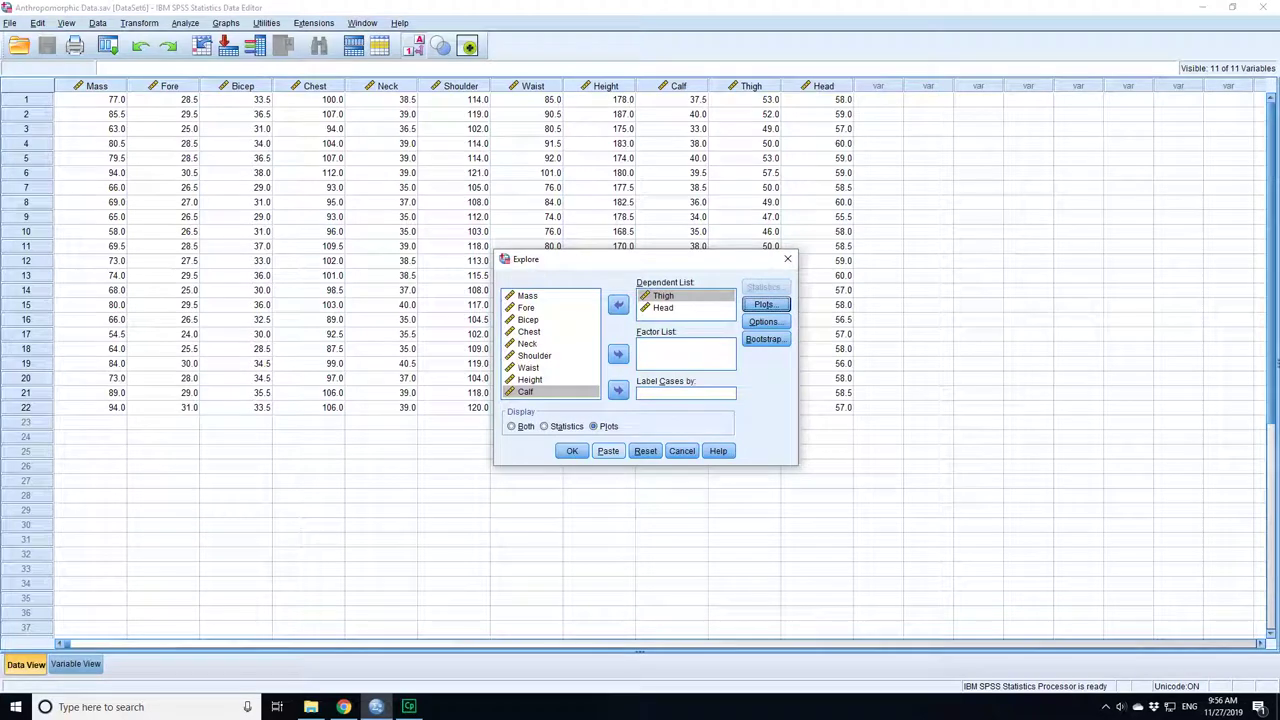
{"action": "key", "text": "Return"}
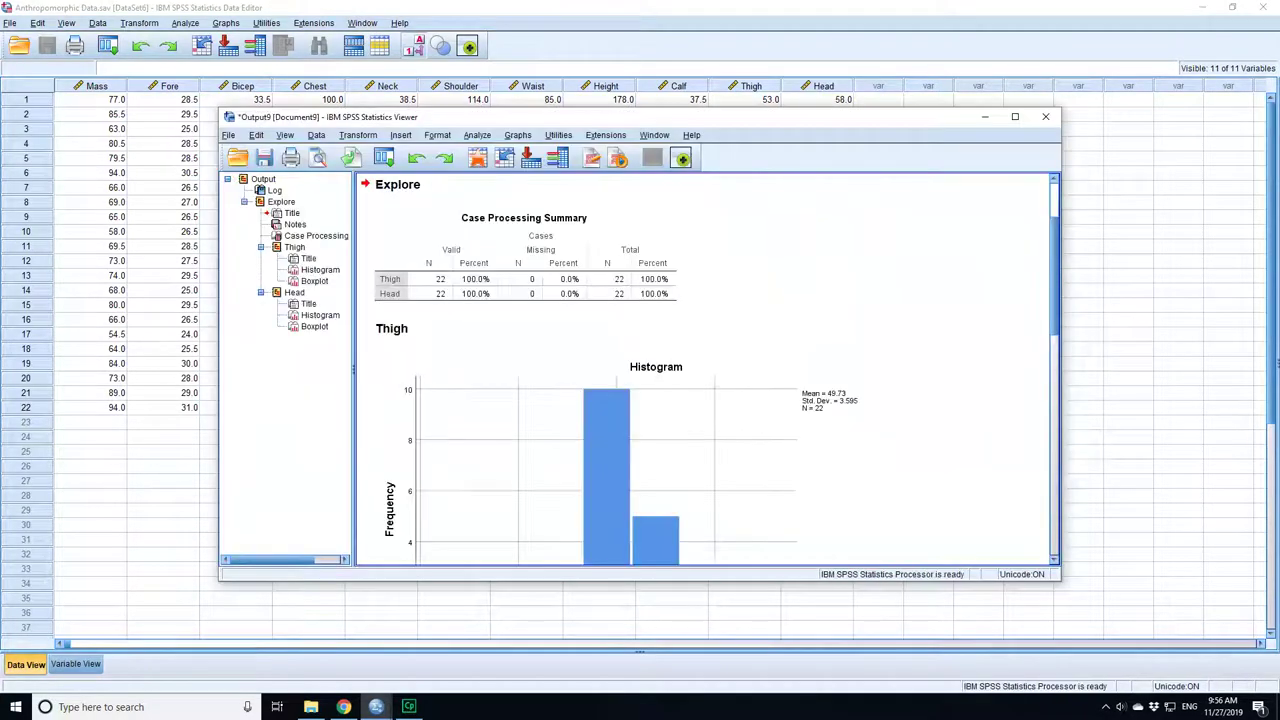
Examine the Thigh and Head histograms and boxplots in the output, comparing the distribution shapes and any outliers
{"action": "scroll", "coordinate": [835, 424], "scroll_direction": "down", "scroll_amount": 2}
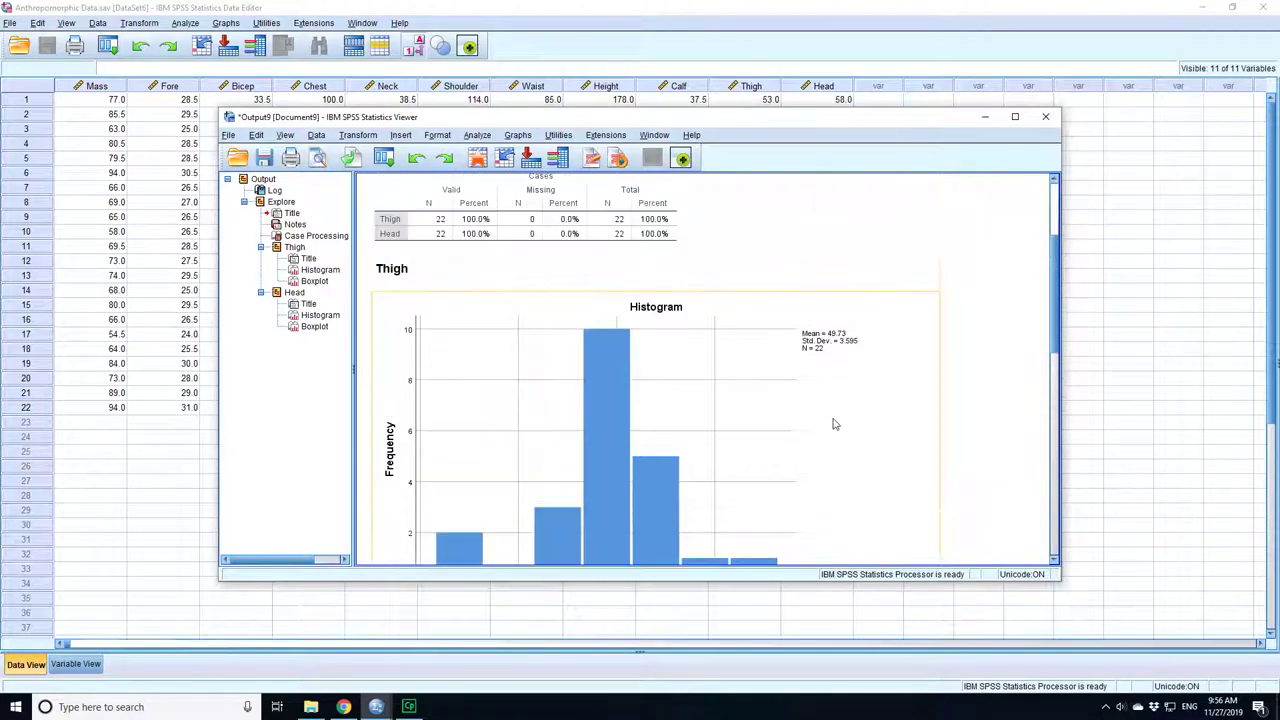
{"action": "scroll", "coordinate": [686, 410], "scroll_direction": "down", "scroll_amount": 3}
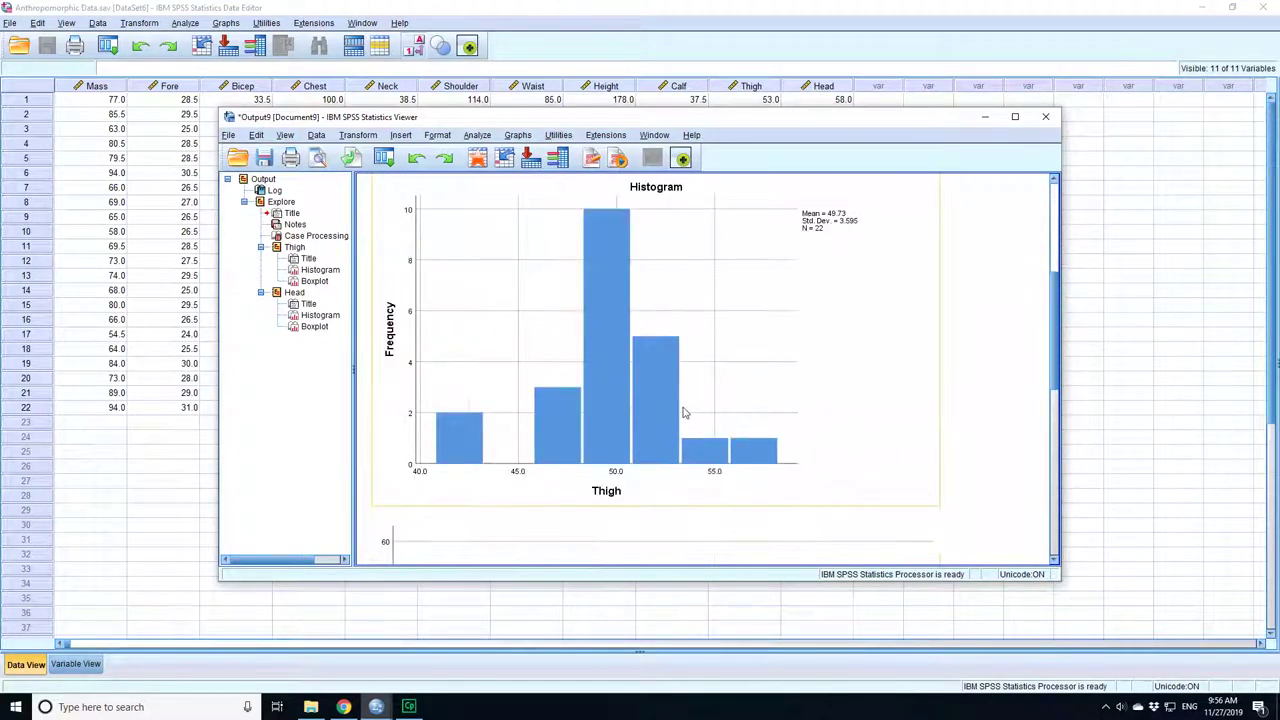
{"action": "scroll", "coordinate": [777, 449], "scroll_direction": "down", "scroll_amount": 12}
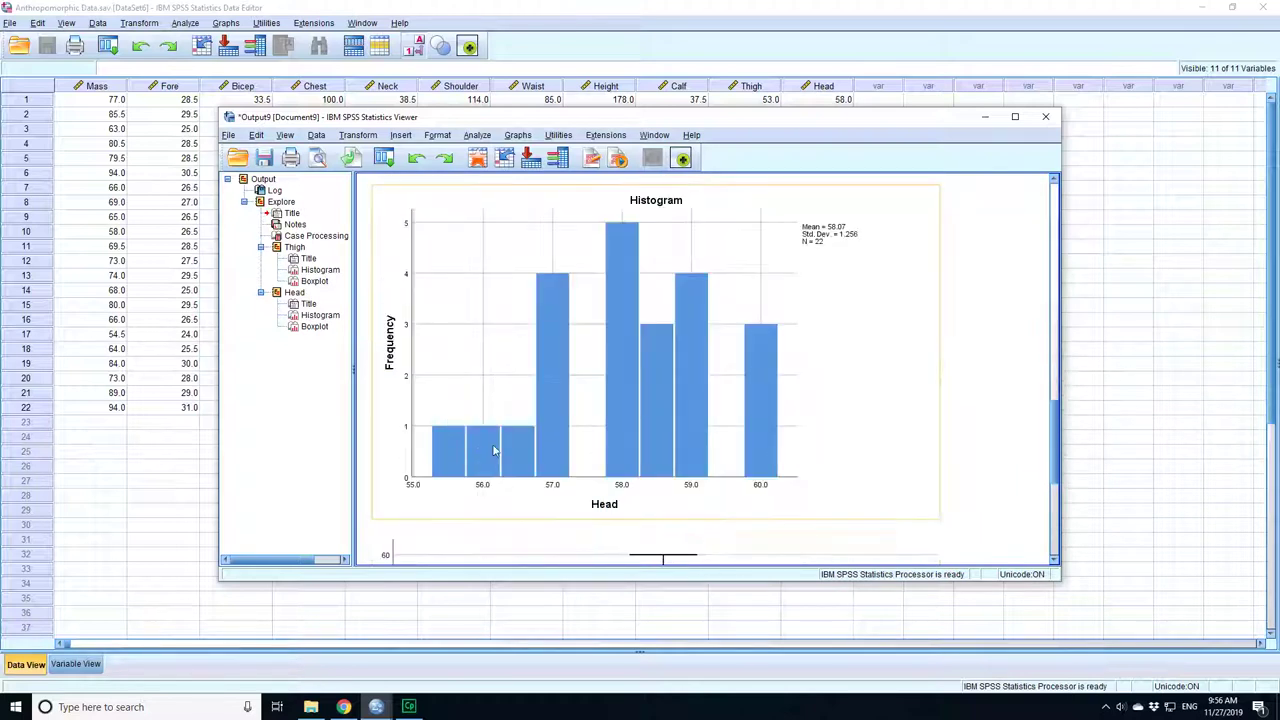
{"action": "scroll", "coordinate": [494, 444], "scroll_direction": "up", "scroll_amount": 3}
{"action": "scroll", "coordinate": [725, 432], "scroll_direction": "down", "scroll_amount": 3}
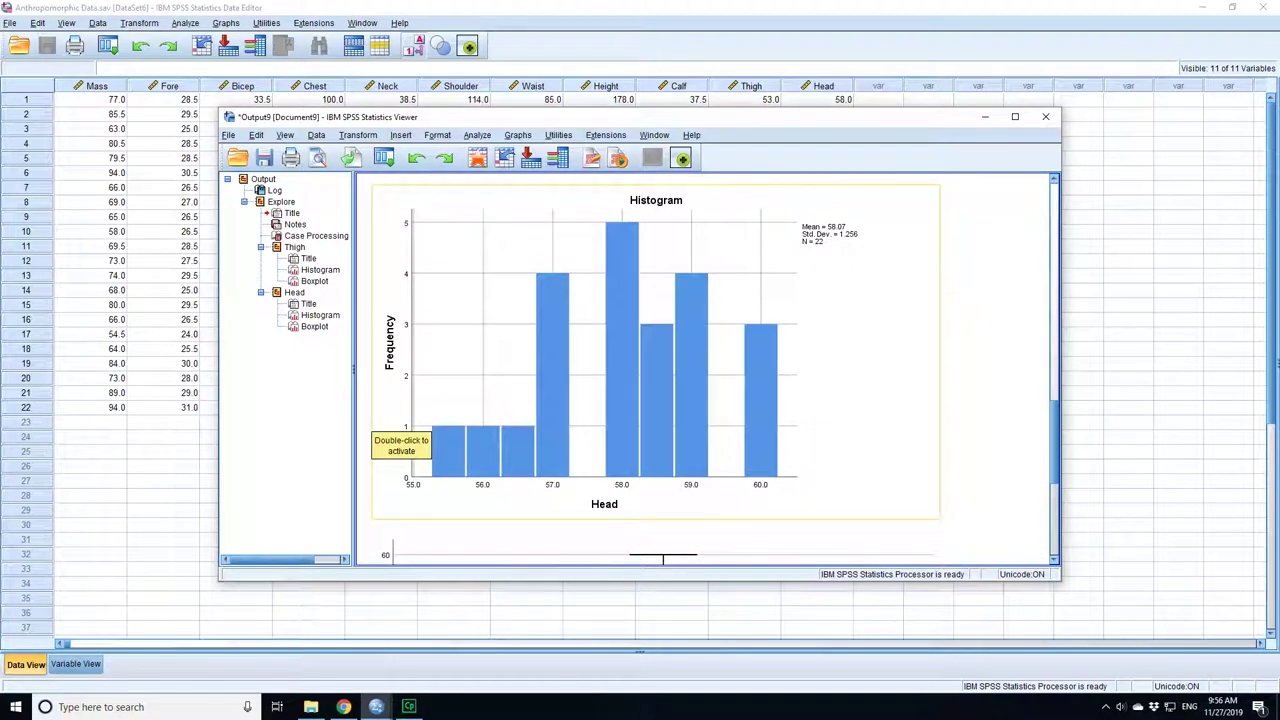
{"action": "scroll", "coordinate": [609, 448], "scroll_direction": "down", "scroll_amount": 8}
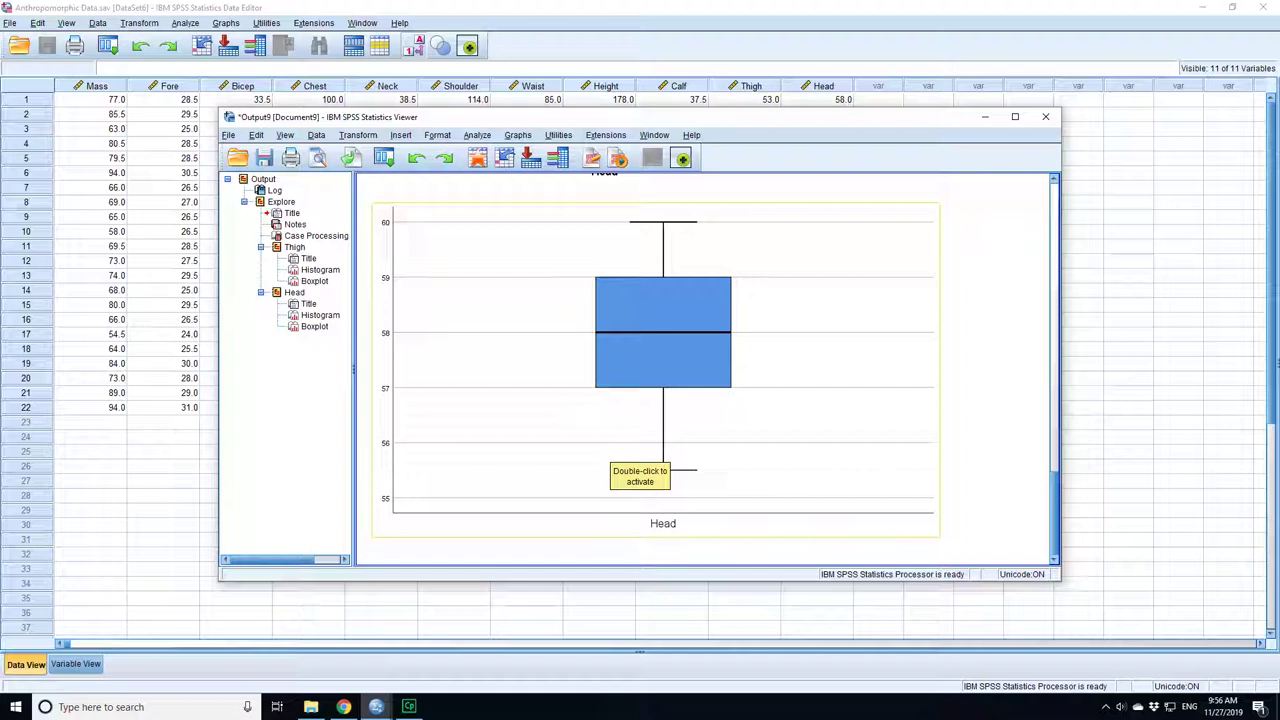
{"action": "scroll", "coordinate": [848, 446], "scroll_direction": "up", "scroll_amount": 18}
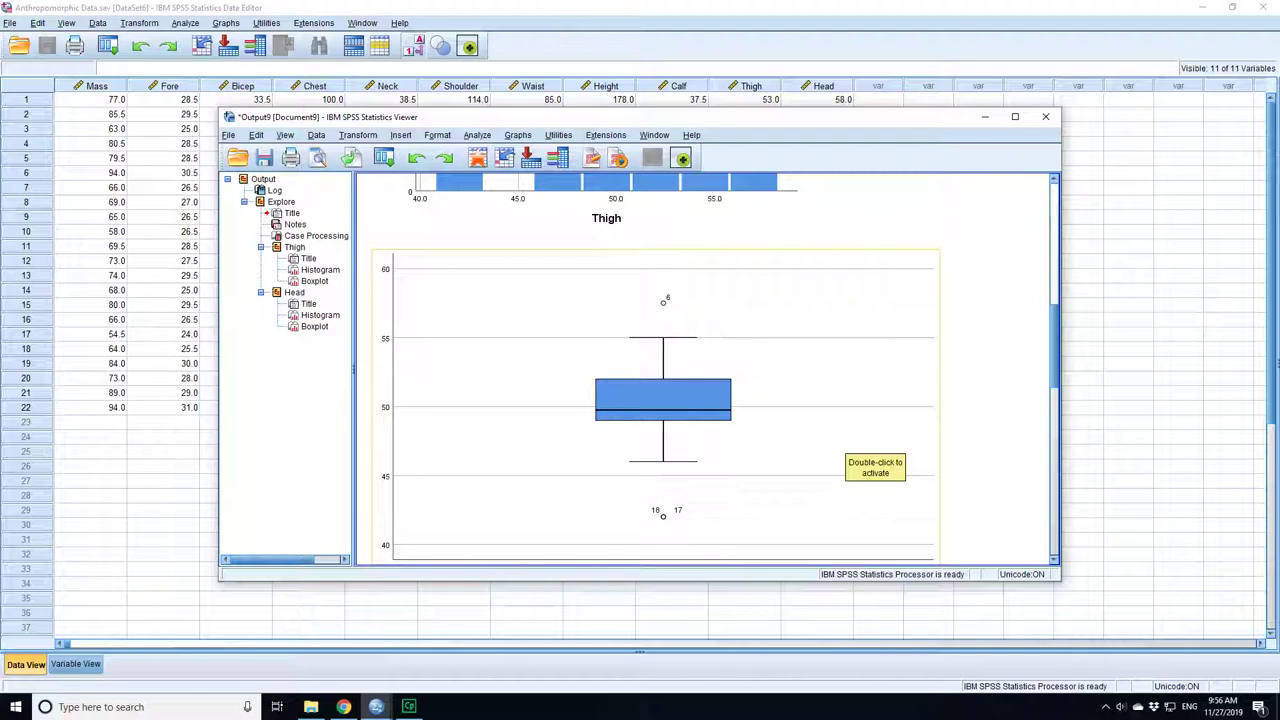
{"action": "scroll", "coordinate": [757, 420], "scroll_direction": "down", "scroll_amount": 10}
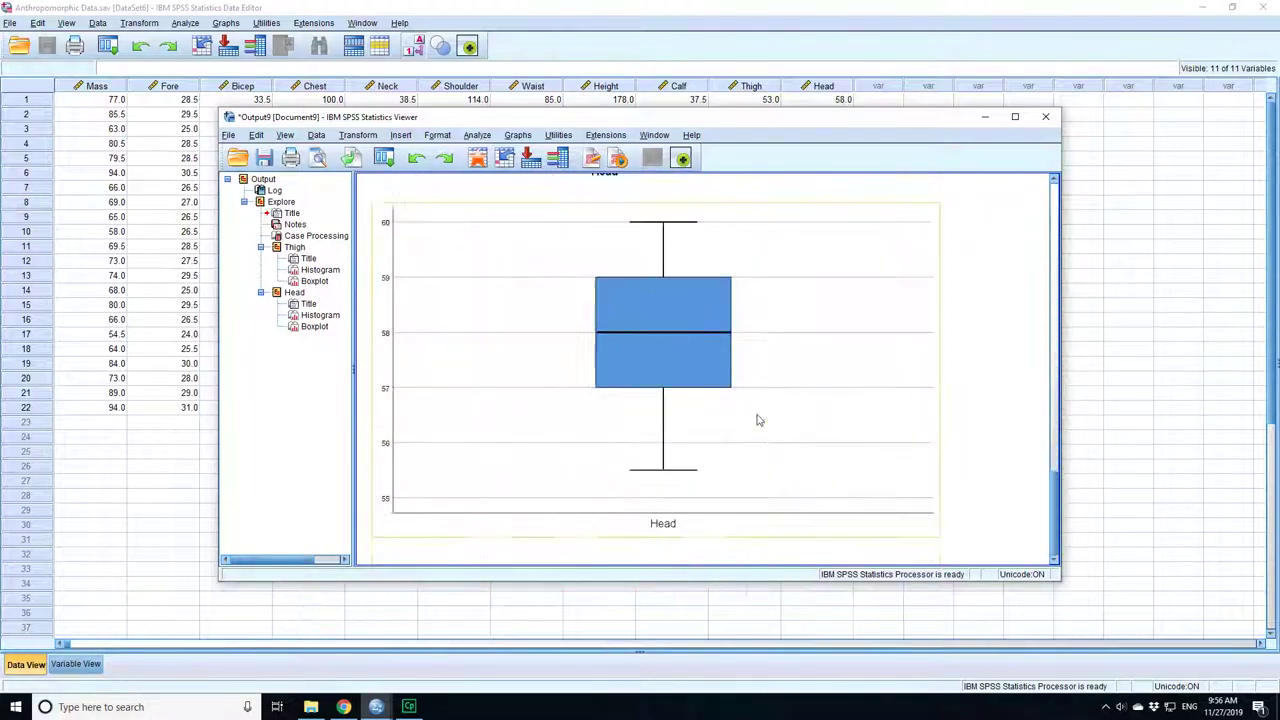
Overlay a normal distribution curve with automatic parameters on the Head histogram and close the chart editor
{"action": "scroll", "coordinate": [757, 420], "scroll_direction": "up", "scroll_amount": 5}
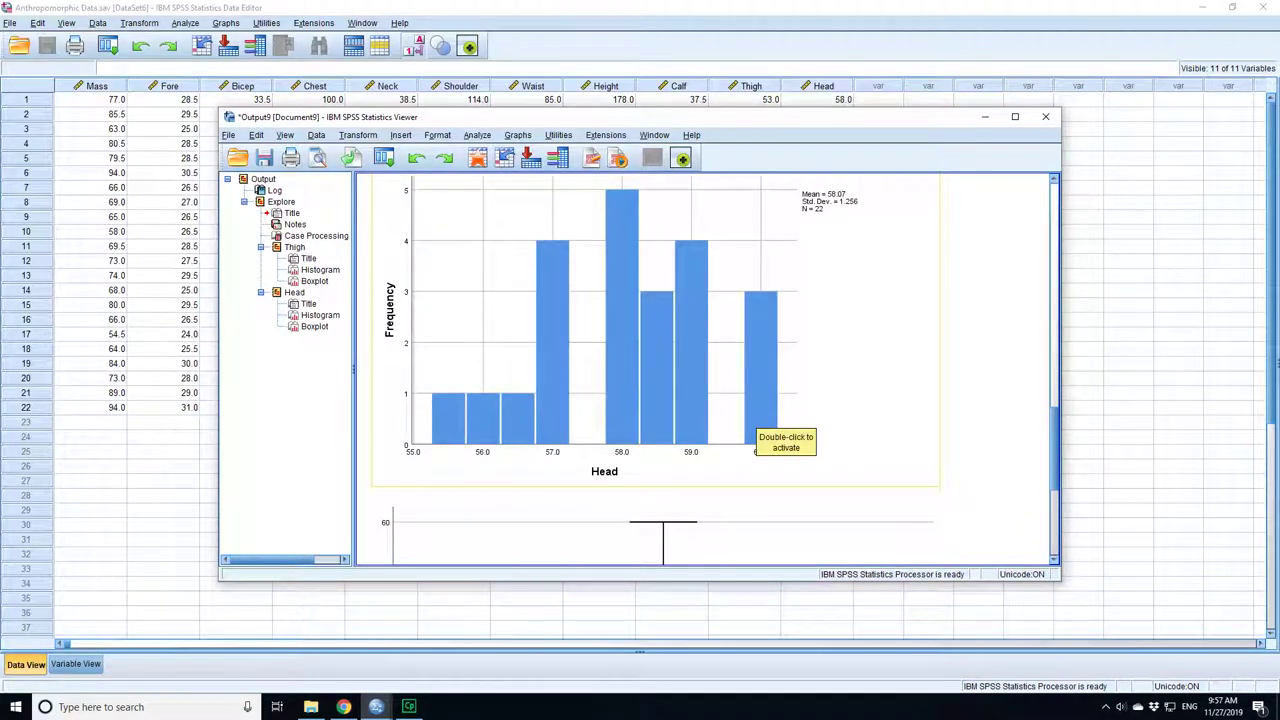
{"action": "double_click", "coordinate": [757, 420]}
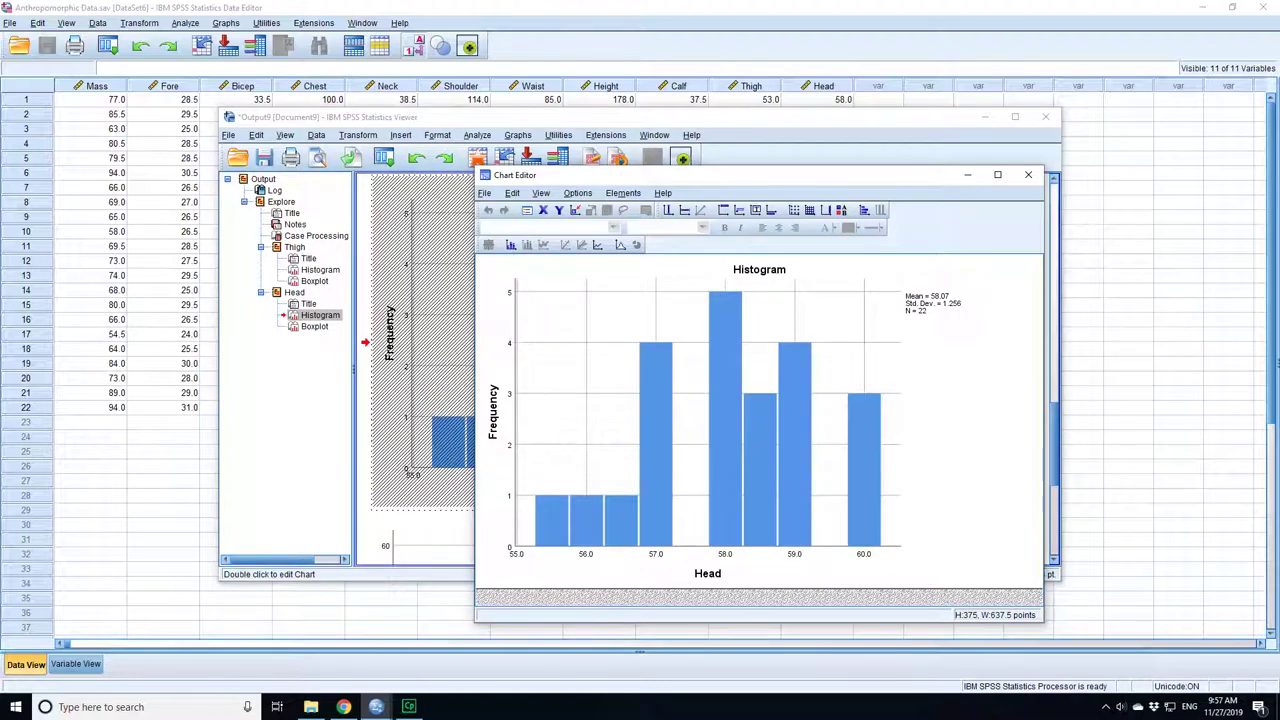
{"action": "left_click", "coordinate": [620, 245]}
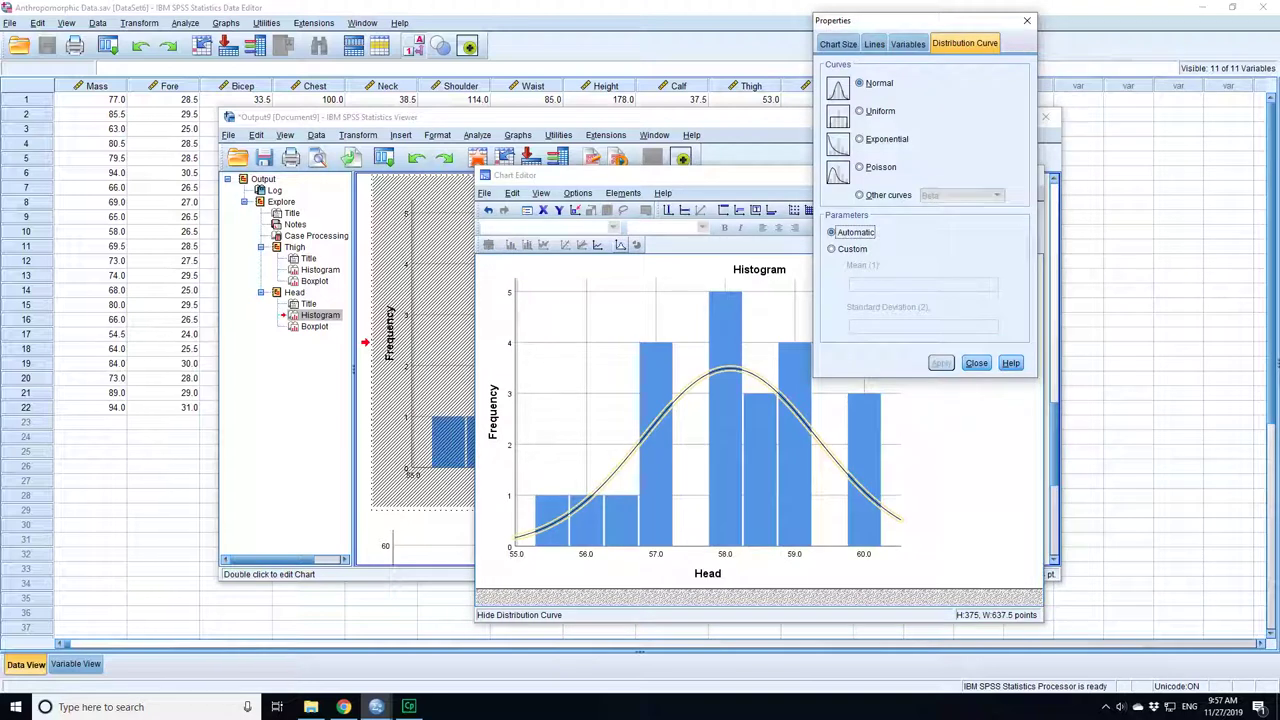
{"action": "key", "text": "Escape"}
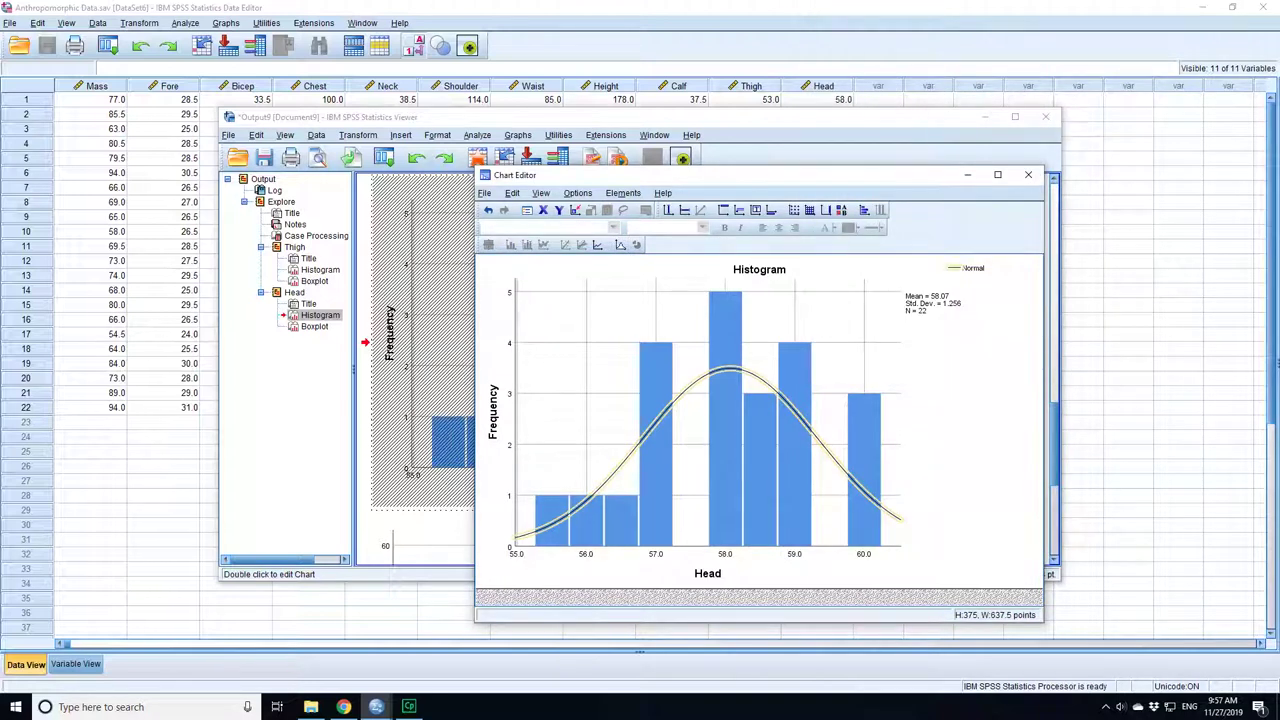
{"action": "key", "text": "alt+F4"}
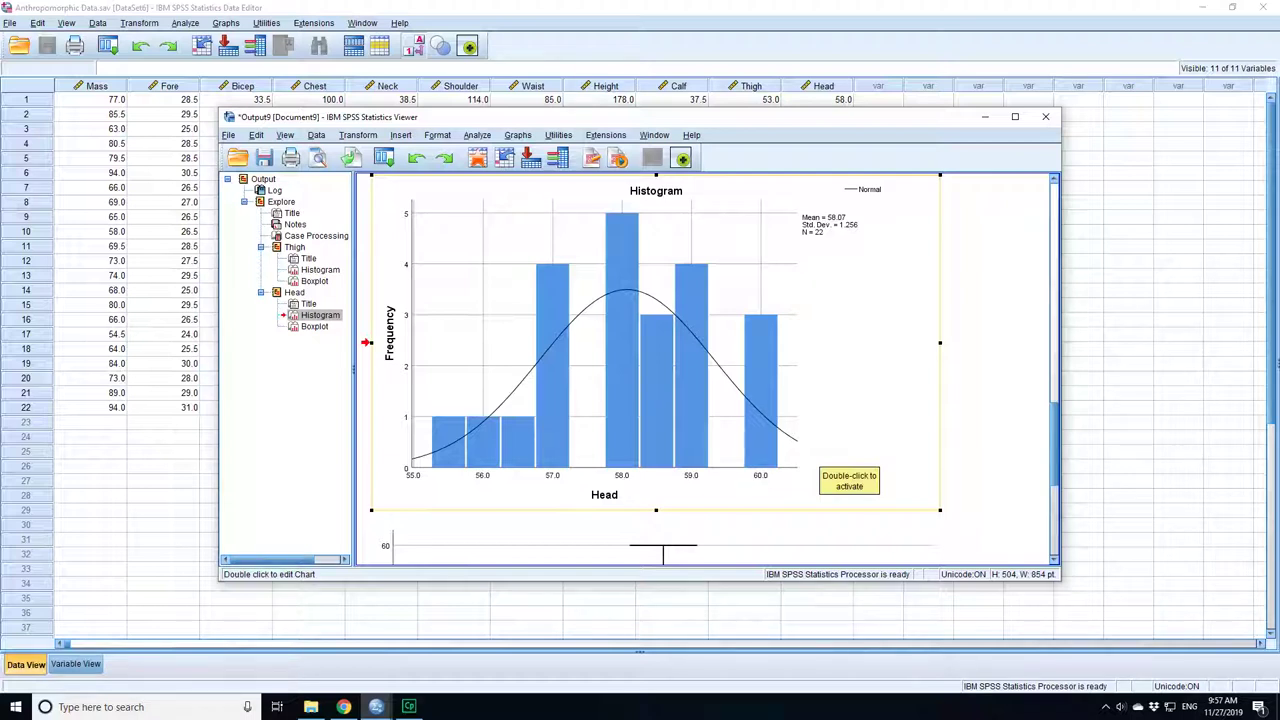
{"action": "scroll", "coordinate": [820, 458], "scroll_direction": "up", "scroll_amount": 3}
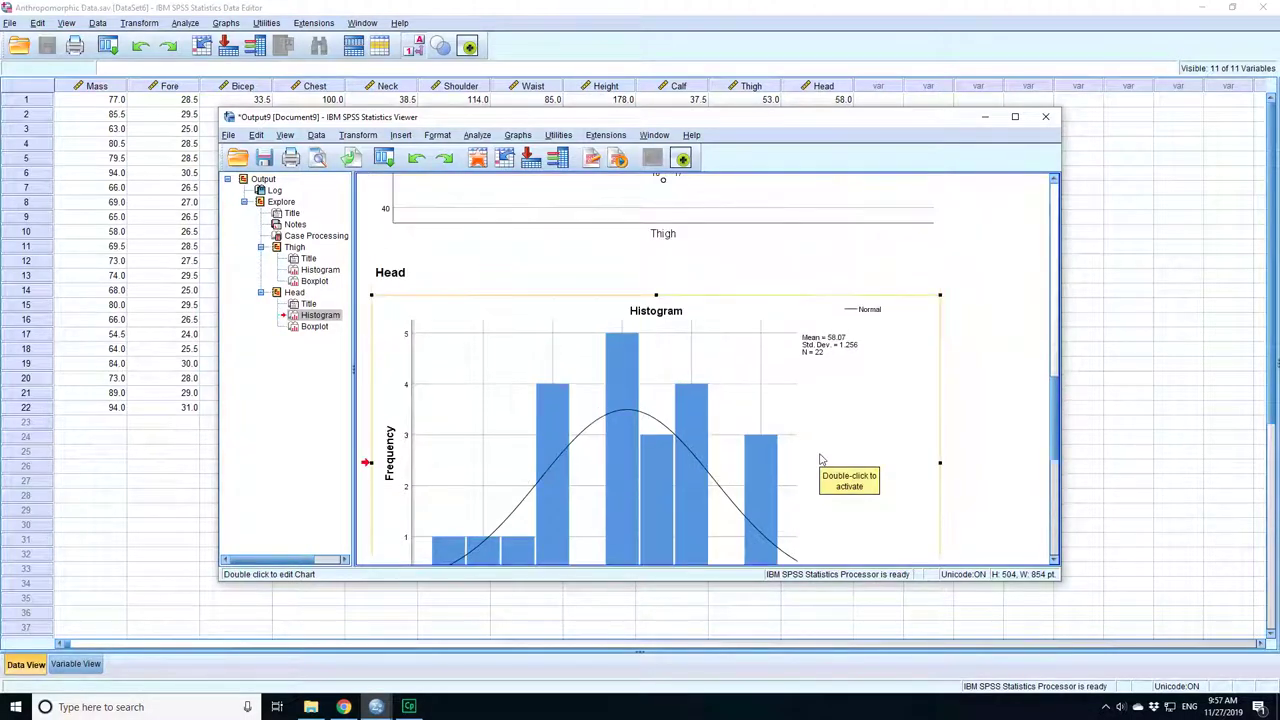
{"action": "scroll", "coordinate": [820, 458], "scroll_direction": "up", "scroll_amount": 2}
{"action": "scroll", "coordinate": [820, 454], "scroll_direction": "down", "scroll_amount": 3}
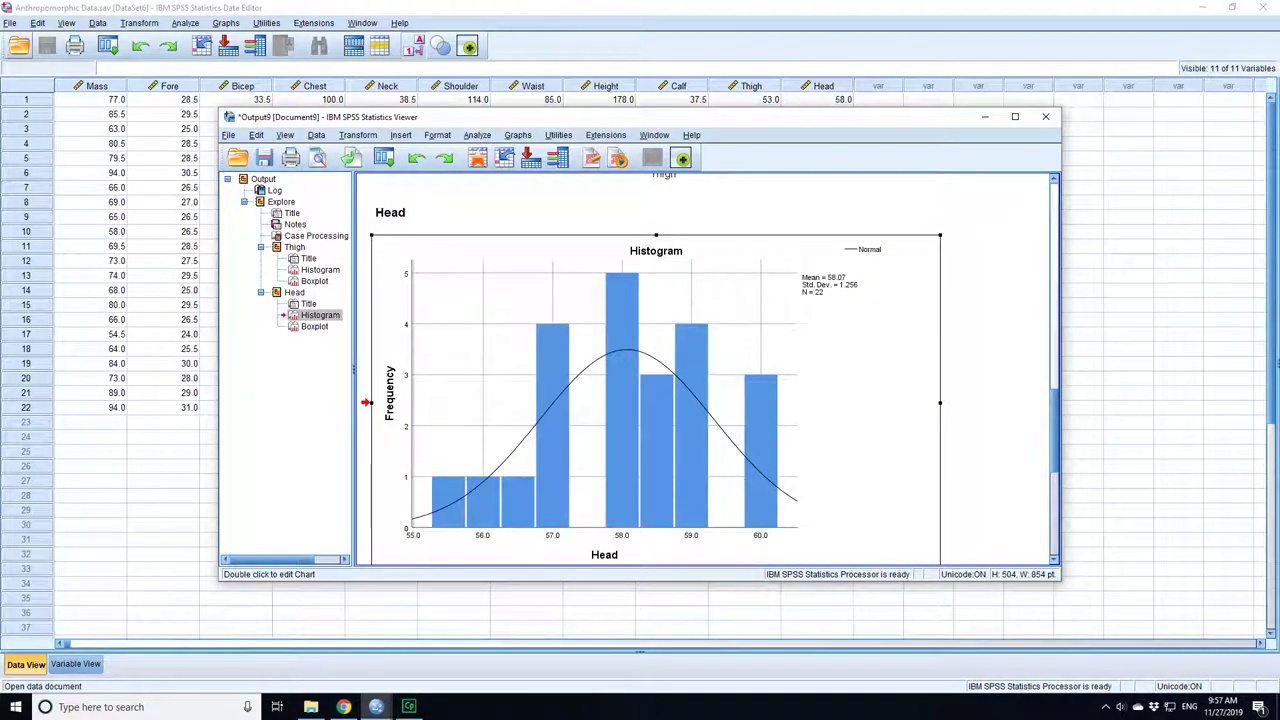
Switch to the Tutorial Files folder in File Explorer and open the Expanded Student Data.sav dataset
{"action": "key", "text": "alt+Tab"}
{"action": "scroll", "coordinate": [376, 398], "scroll_direction": "down", "scroll_amount": 14}
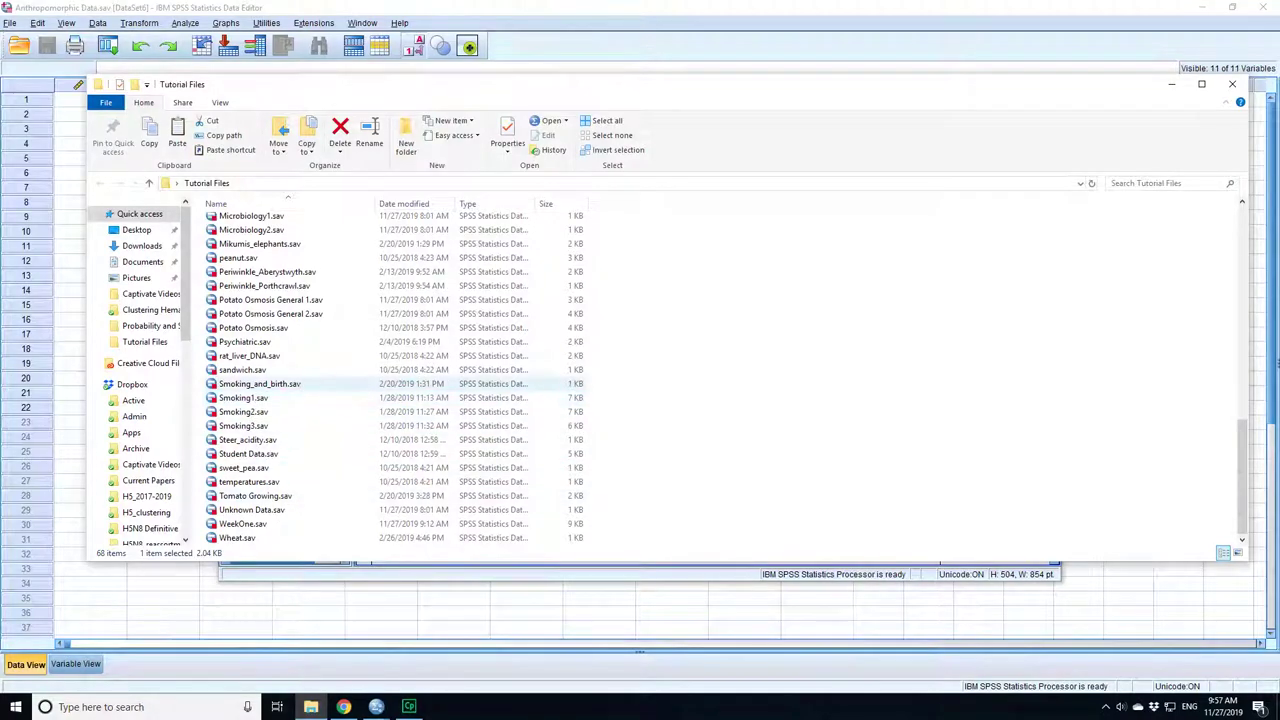
{"action": "scroll", "coordinate": [262, 400], "scroll_direction": "up", "scroll_amount": 5}
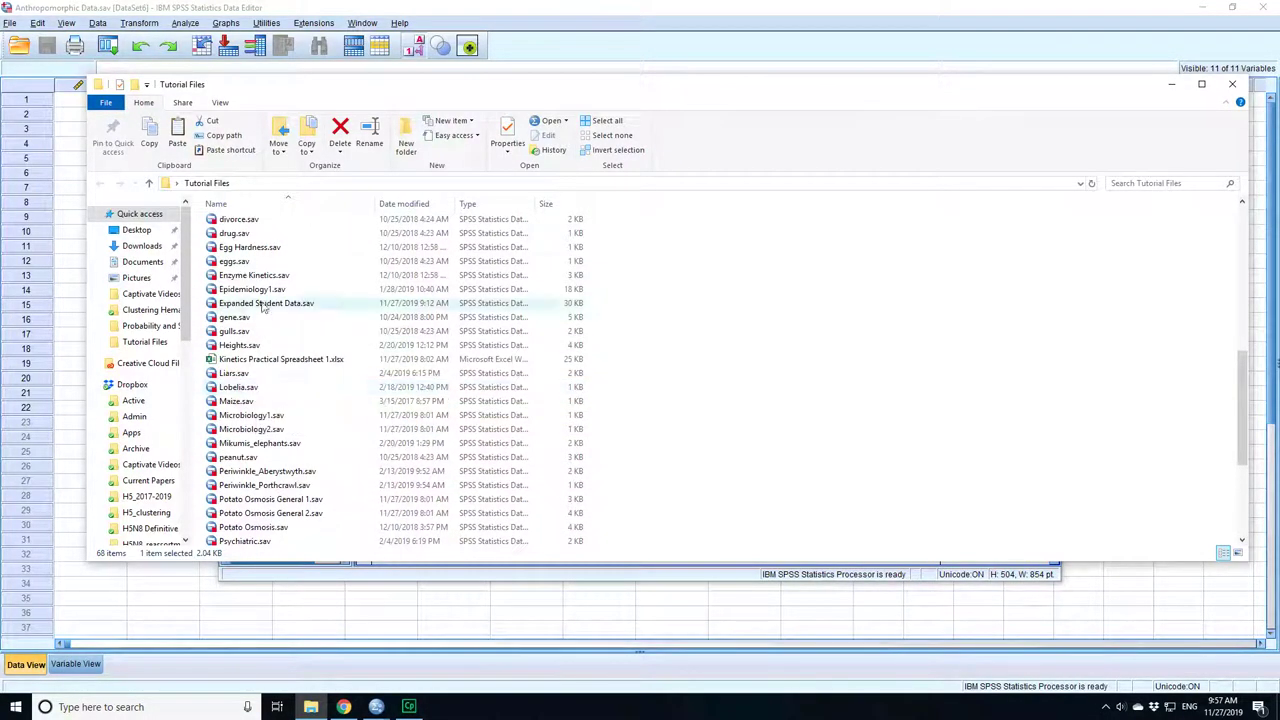
{"action": "double_click", "coordinate": [266, 303]}
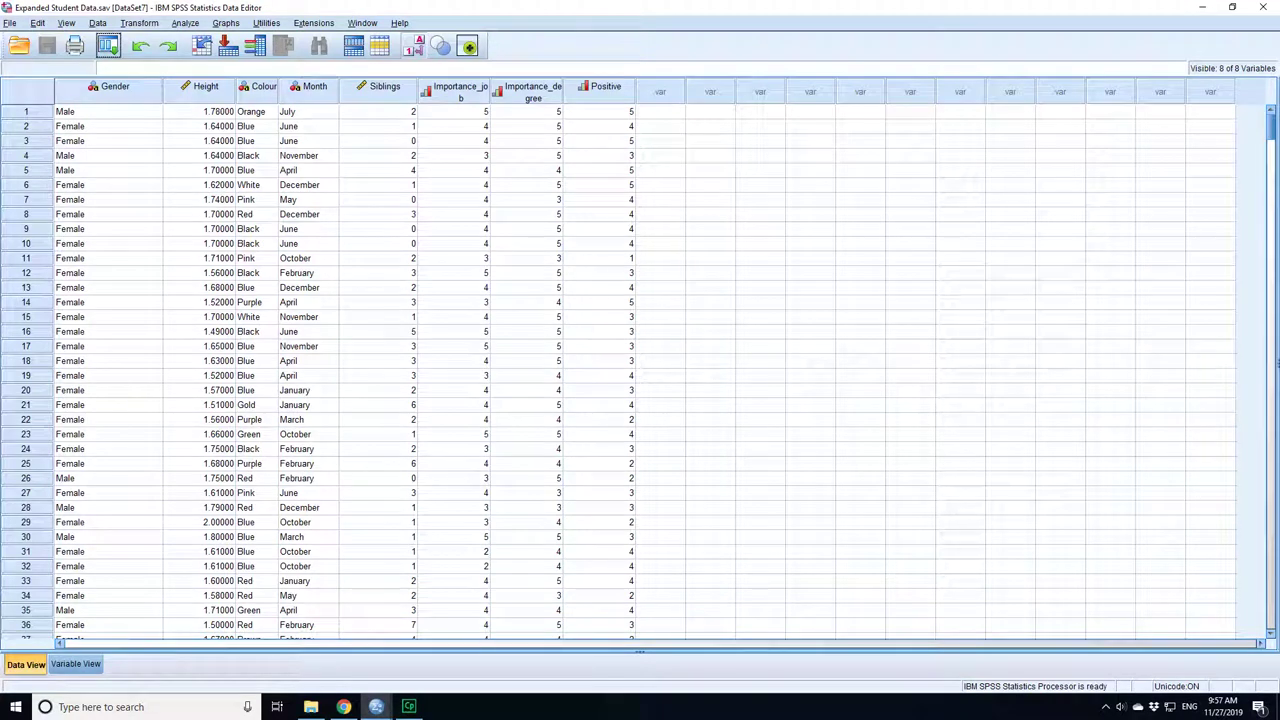
Open the Explore analysis for the student data and add the height question as the dependent variable
{"action": "left_click", "coordinate": [185, 22]}
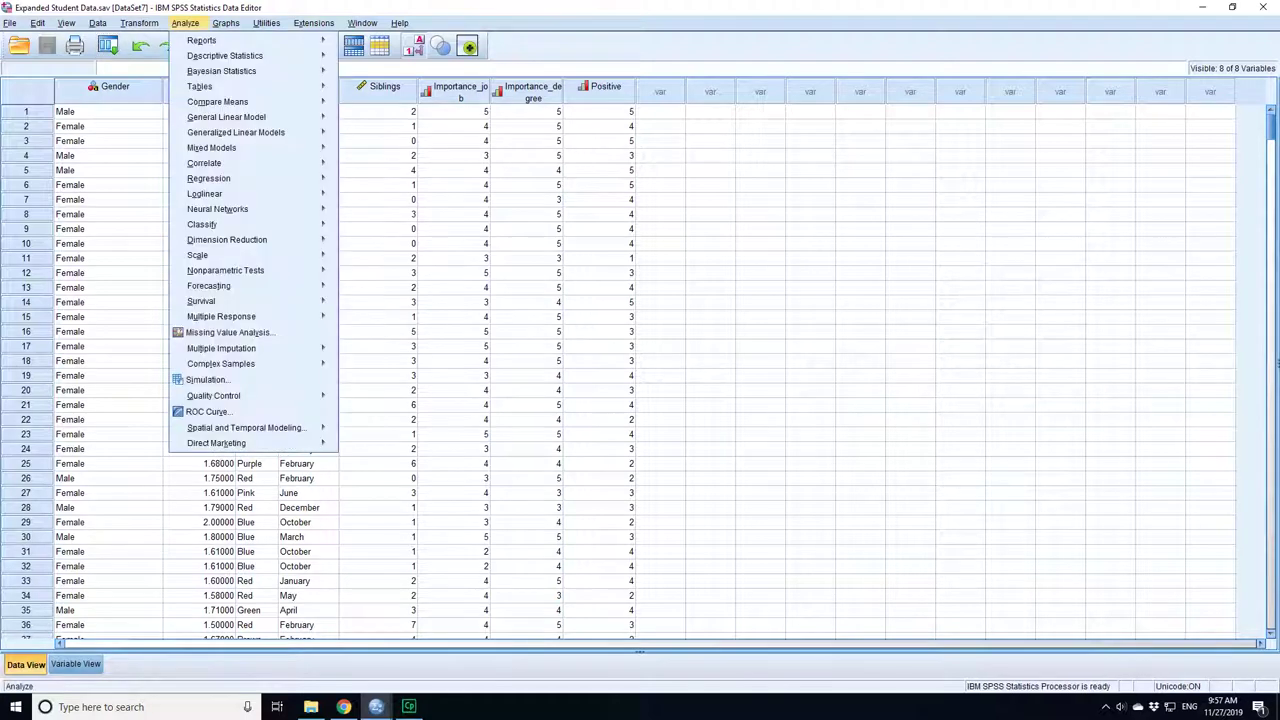
{"action": "mouse_move", "coordinate": [221, 71]}
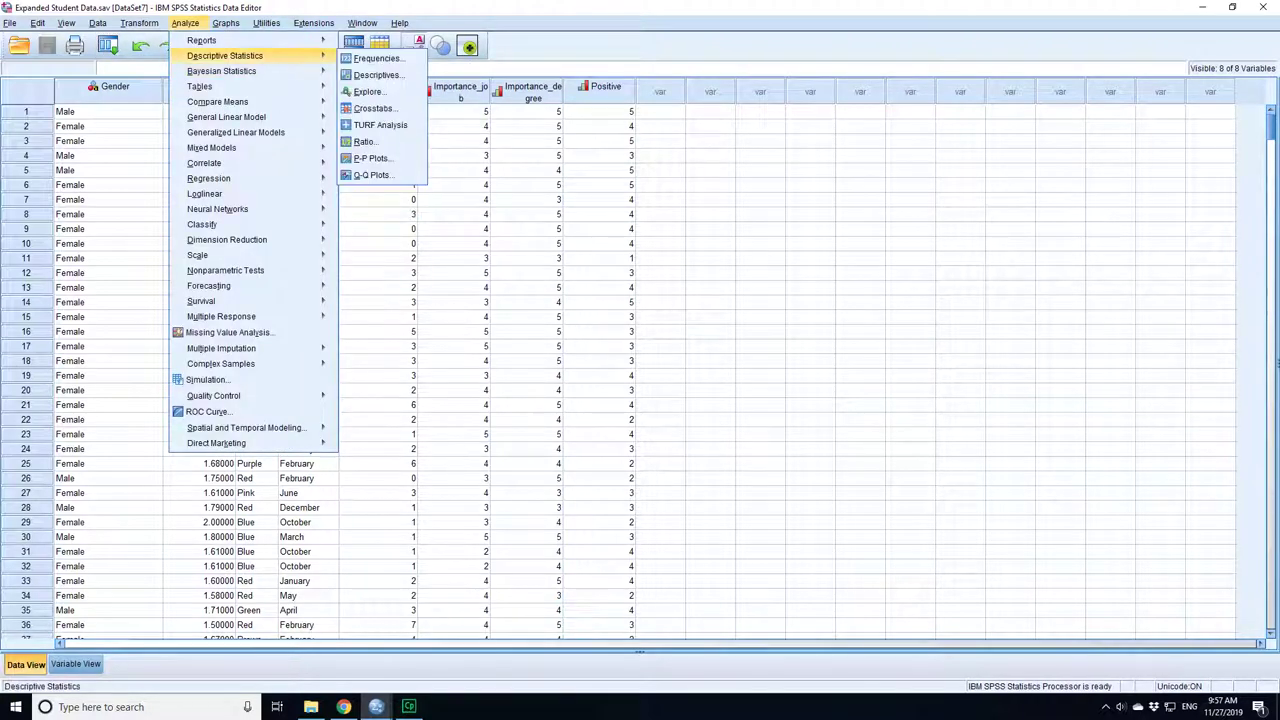
{"action": "left_click", "coordinate": [367, 91]}
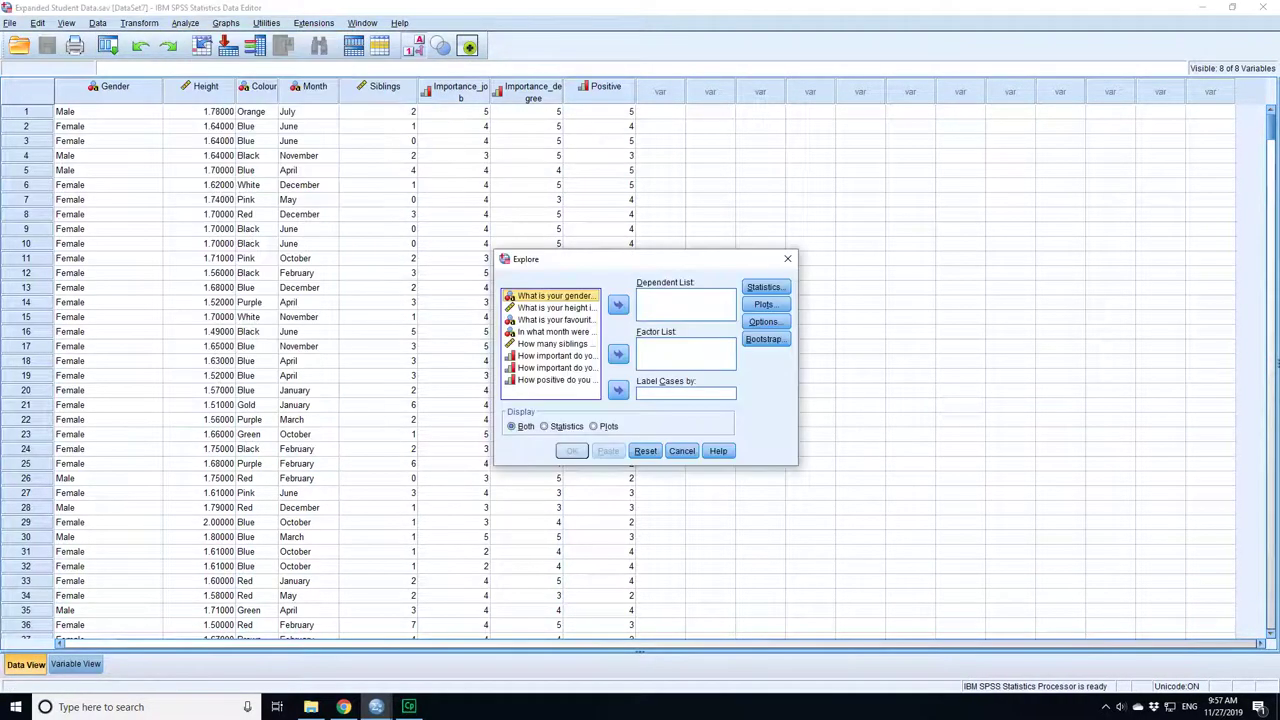
{"action": "left_click", "coordinate": [556, 307]}
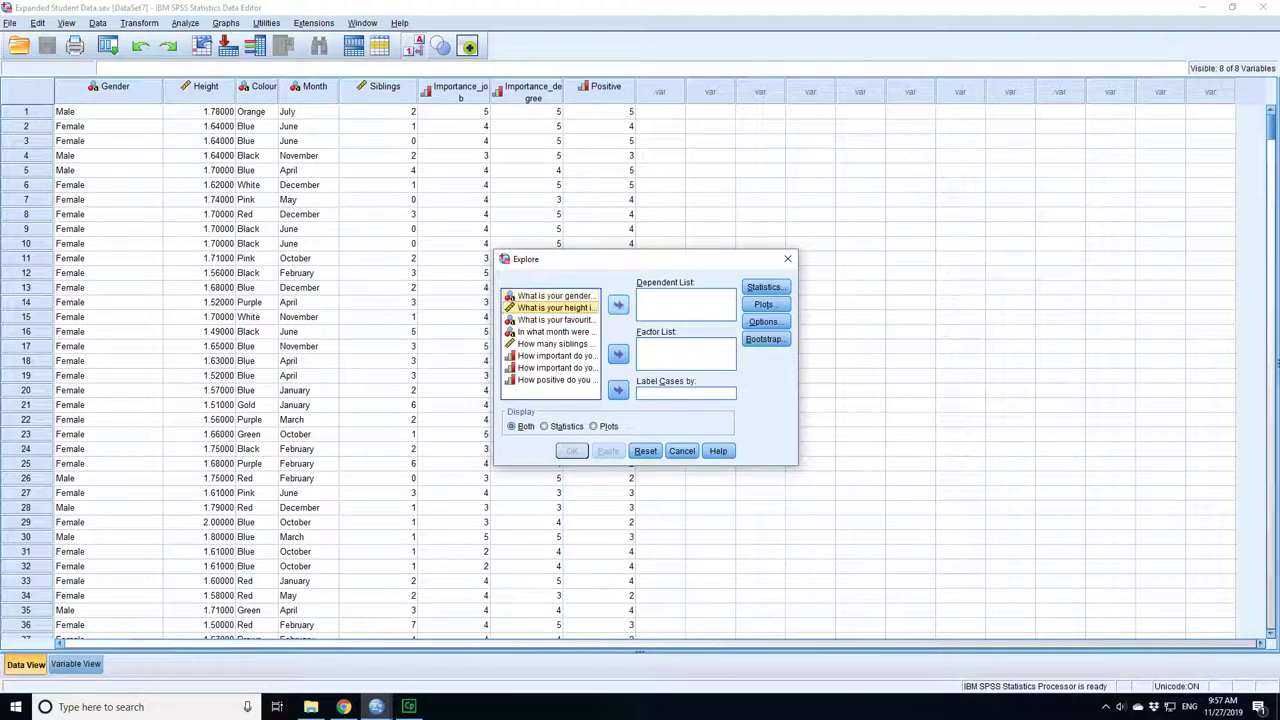
{"action": "left_click", "coordinate": [618, 305]}
Choose a histogram instead of the stem-and-leaf plot, limit the display to plots, and run Explore to view the height histogram
{"action": "left_click", "coordinate": [763, 304]}
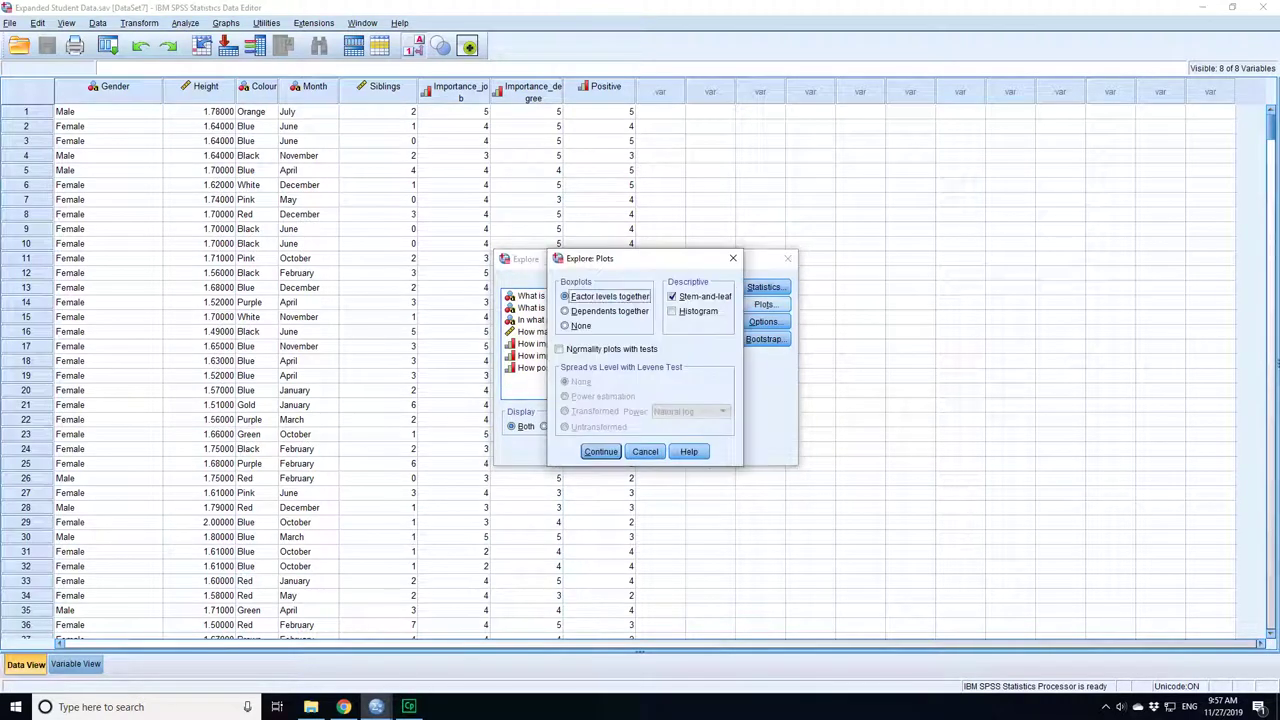
{"action": "left_click", "coordinate": [672, 311]}
{"action": "left_click", "coordinate": [672, 296]}
{"action": "left_click", "coordinate": [600, 451]}
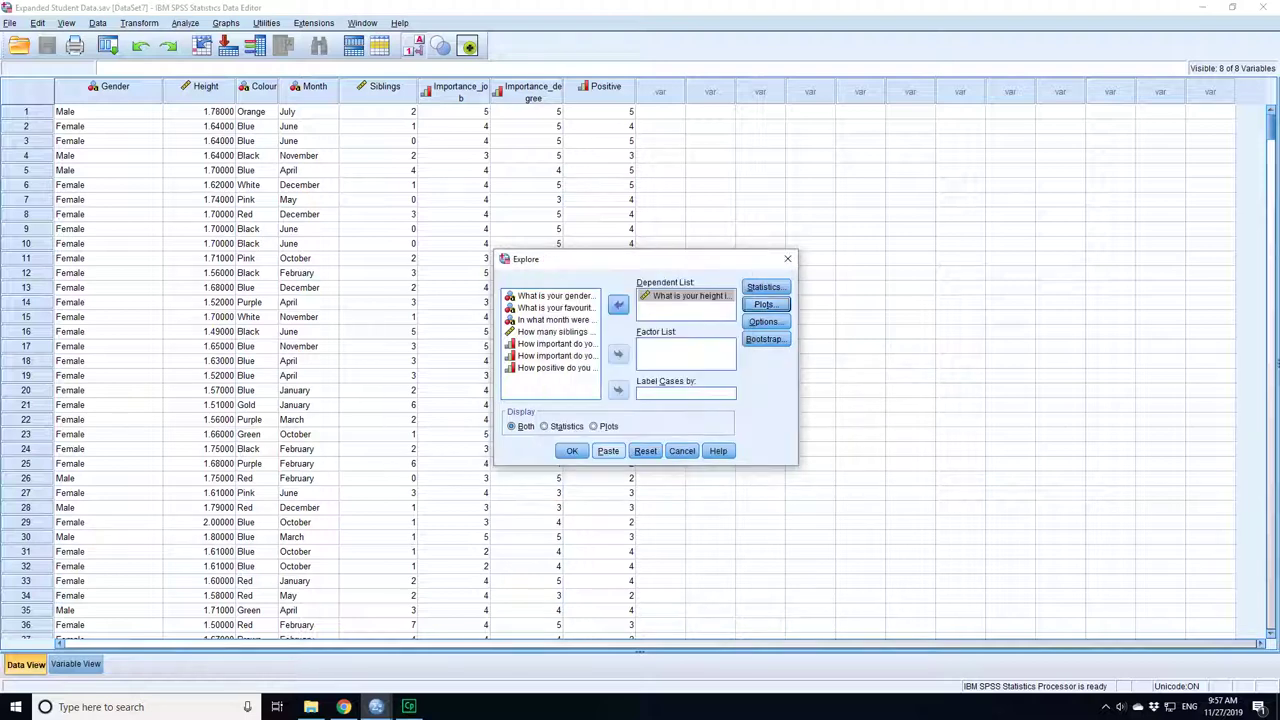
{"action": "left_click", "coordinate": [594, 426]}
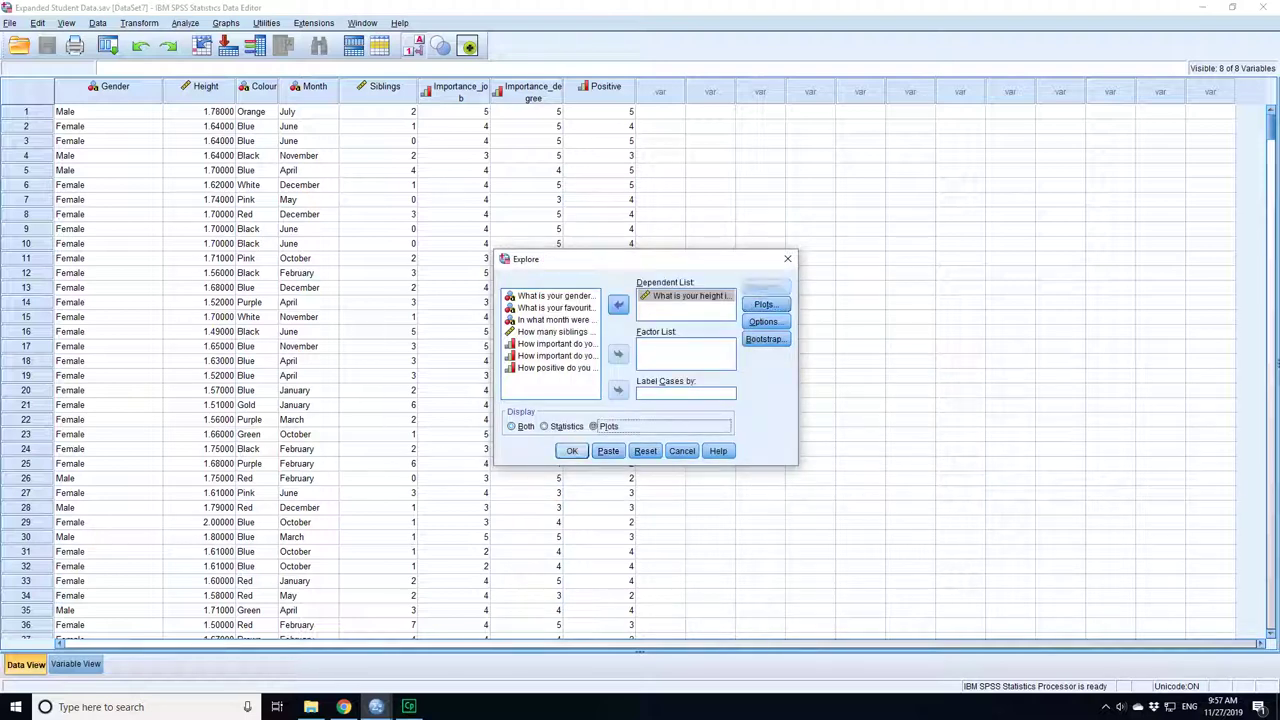
{"action": "key", "text": "Return"}
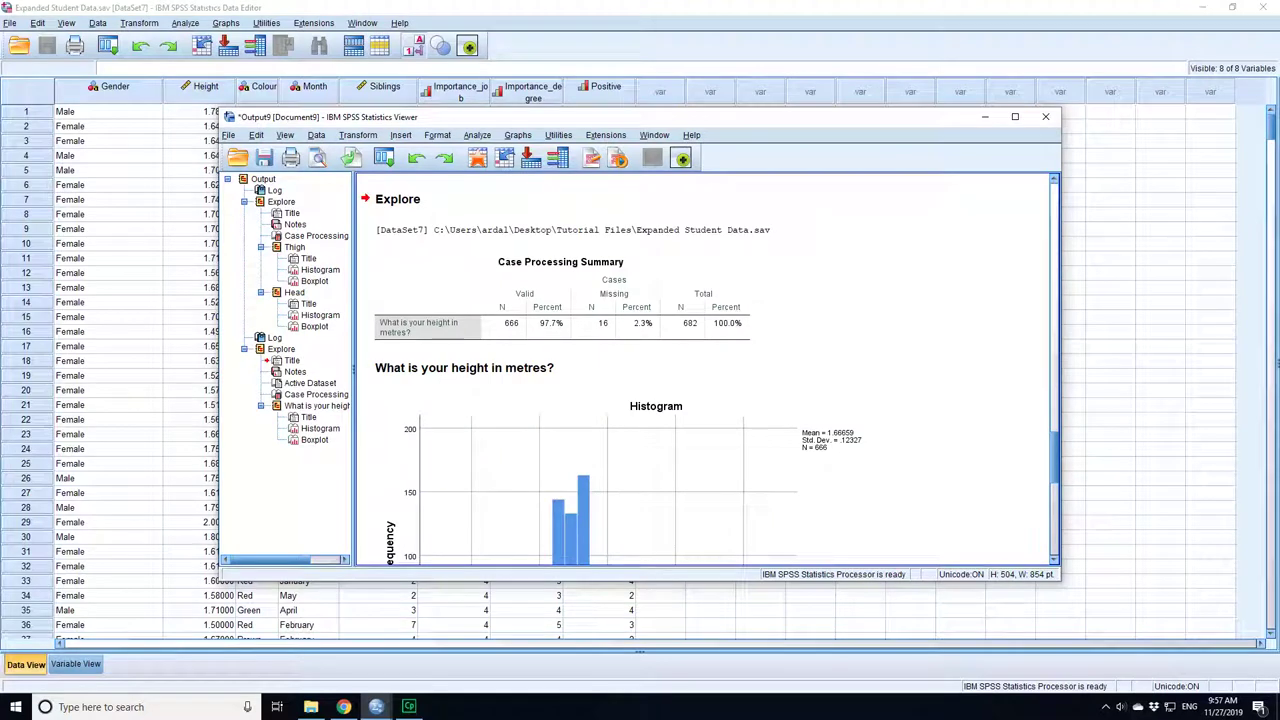
{"action": "scroll", "coordinate": [872, 435], "scroll_direction": "down", "scroll_amount": 4}
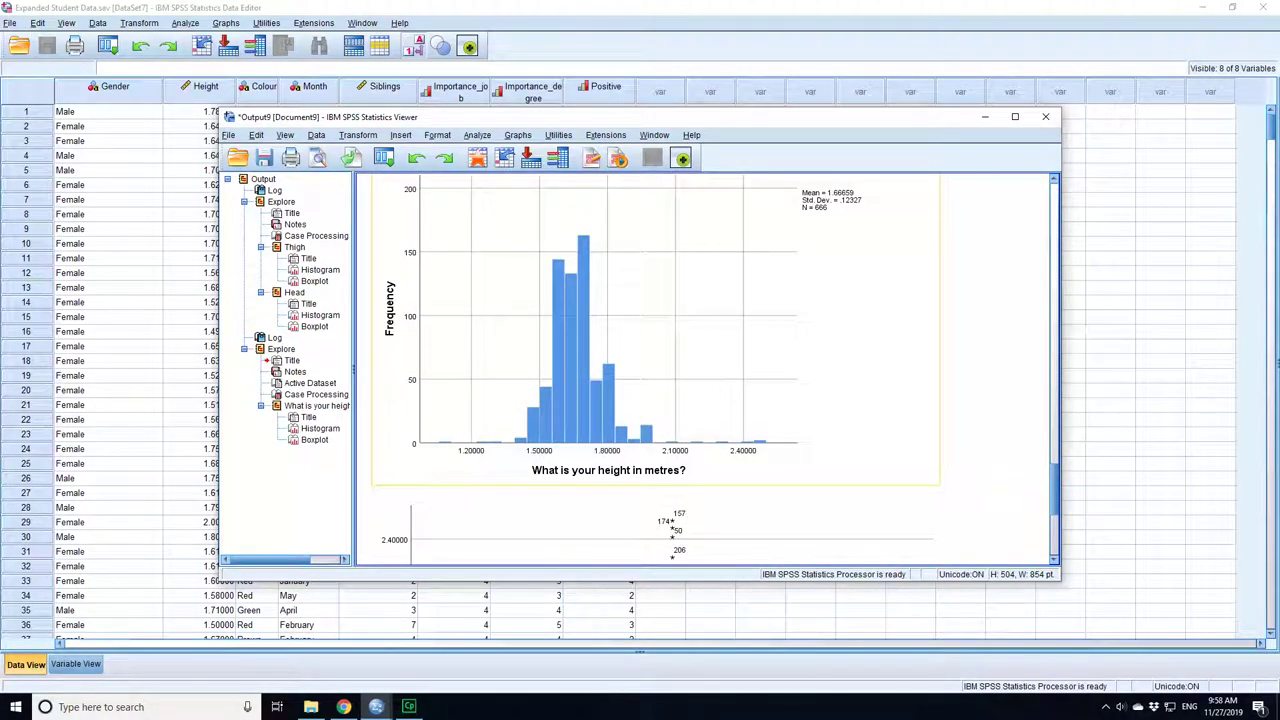
Open Chart Builder for the student data, turning off its measurement-level reminder for future use
{"action": "scroll", "coordinate": [643, 376], "scroll_direction": "down", "scroll_amount": 5}
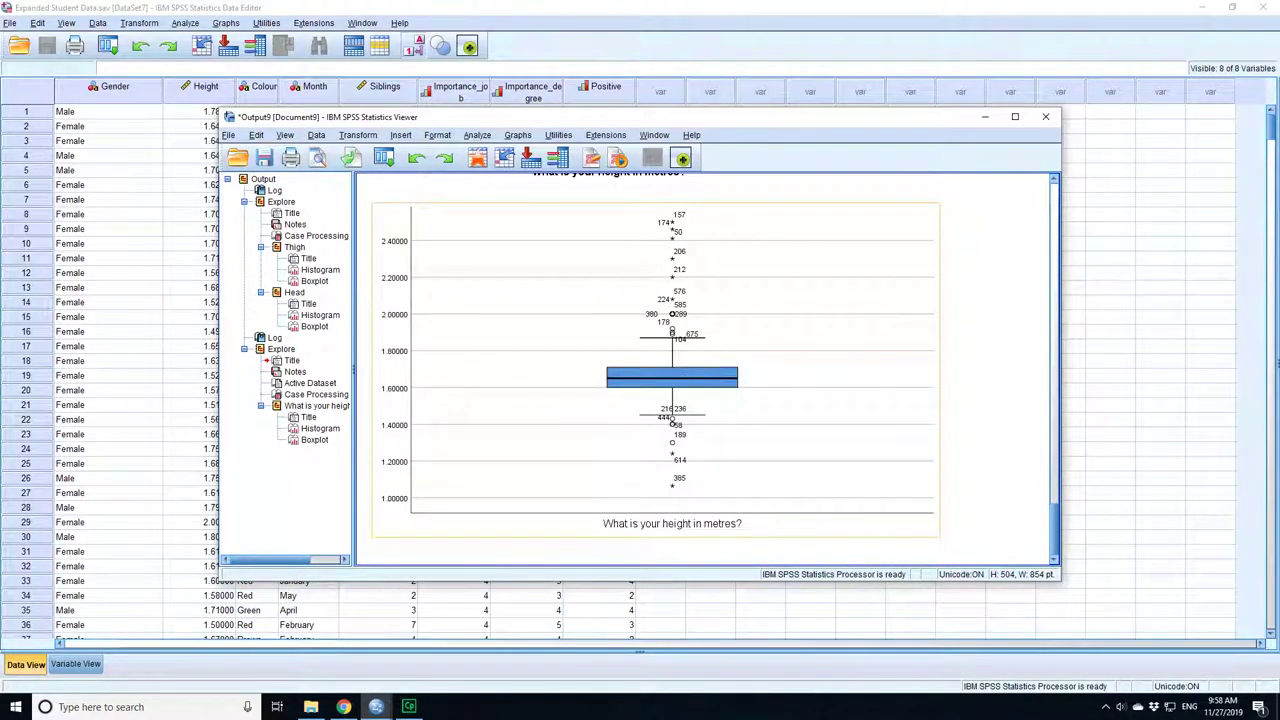
{"action": "scroll", "coordinate": [766, 480], "scroll_direction": "up", "scroll_amount": 10}
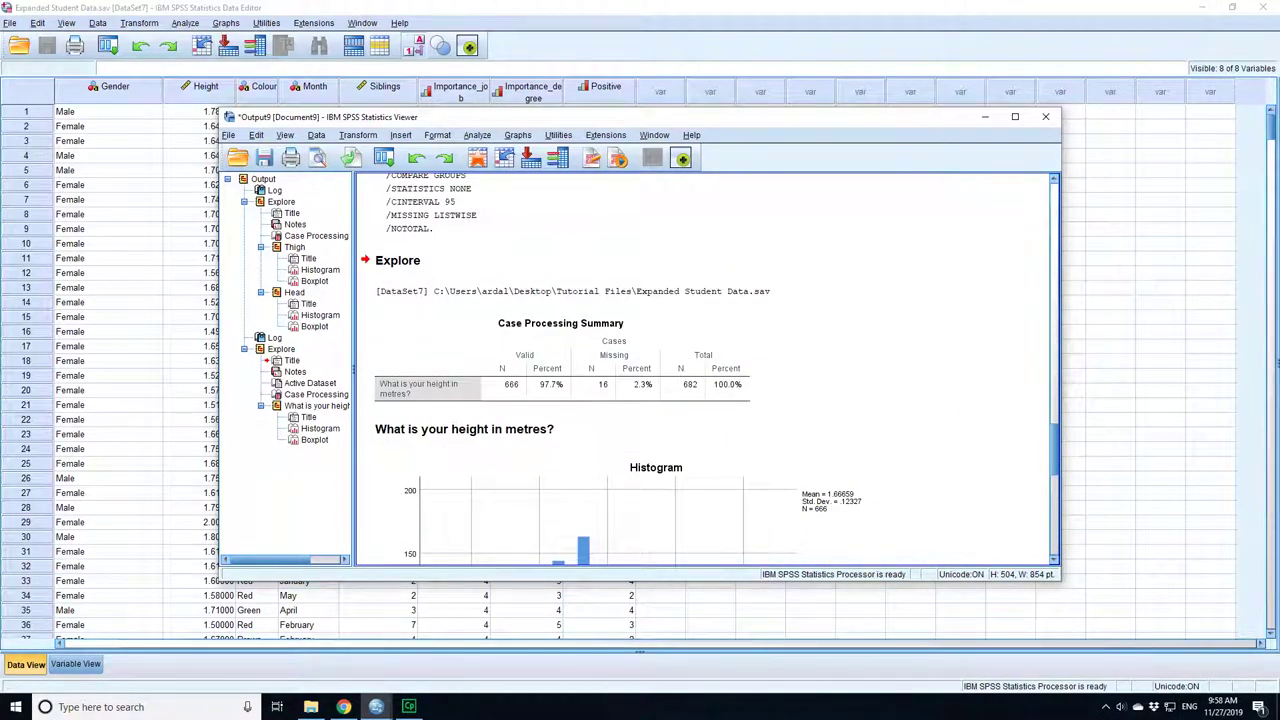
{"action": "left_click", "coordinate": [225, 22]}
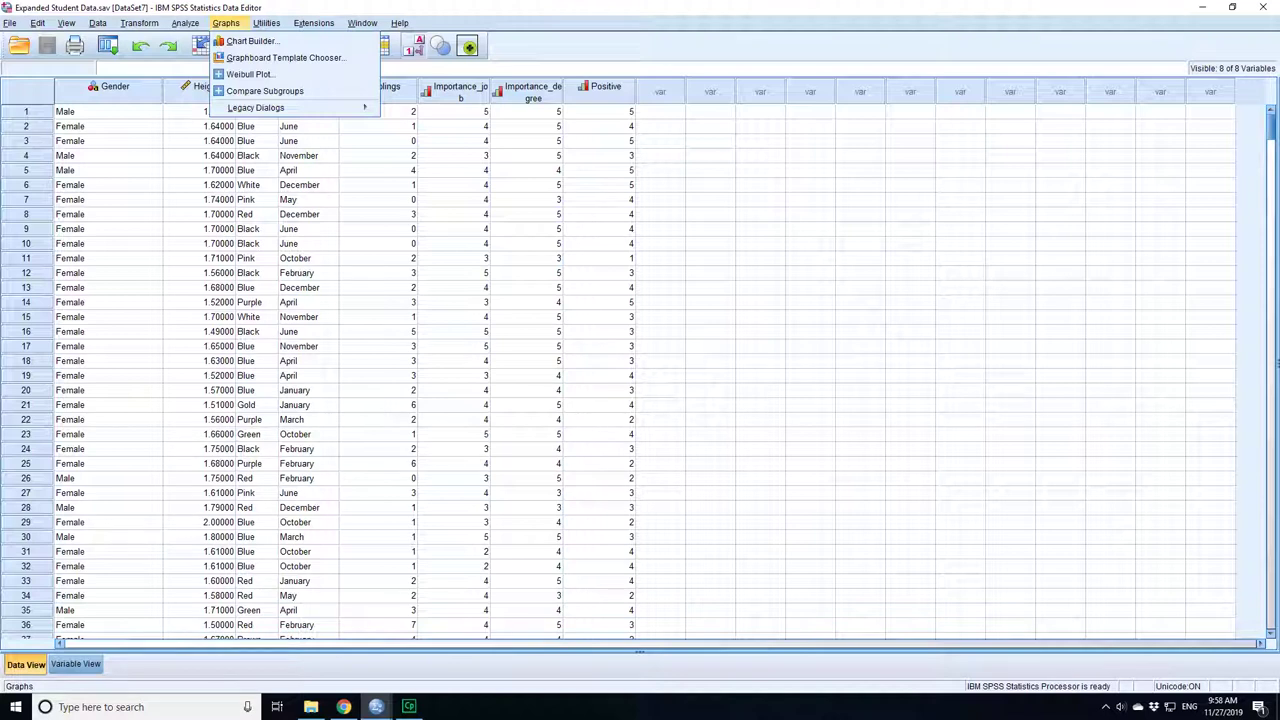
{"action": "left_click", "coordinate": [252, 41]}
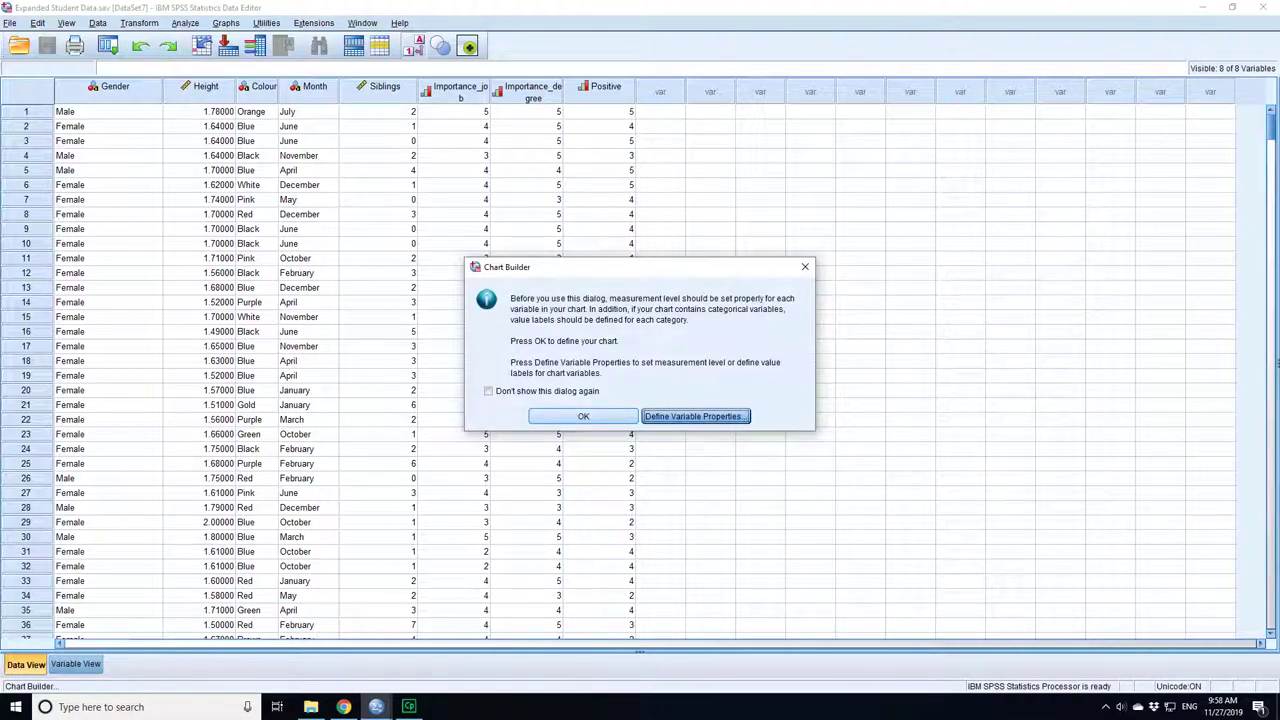
{"action": "left_click", "coordinate": [488, 391]}
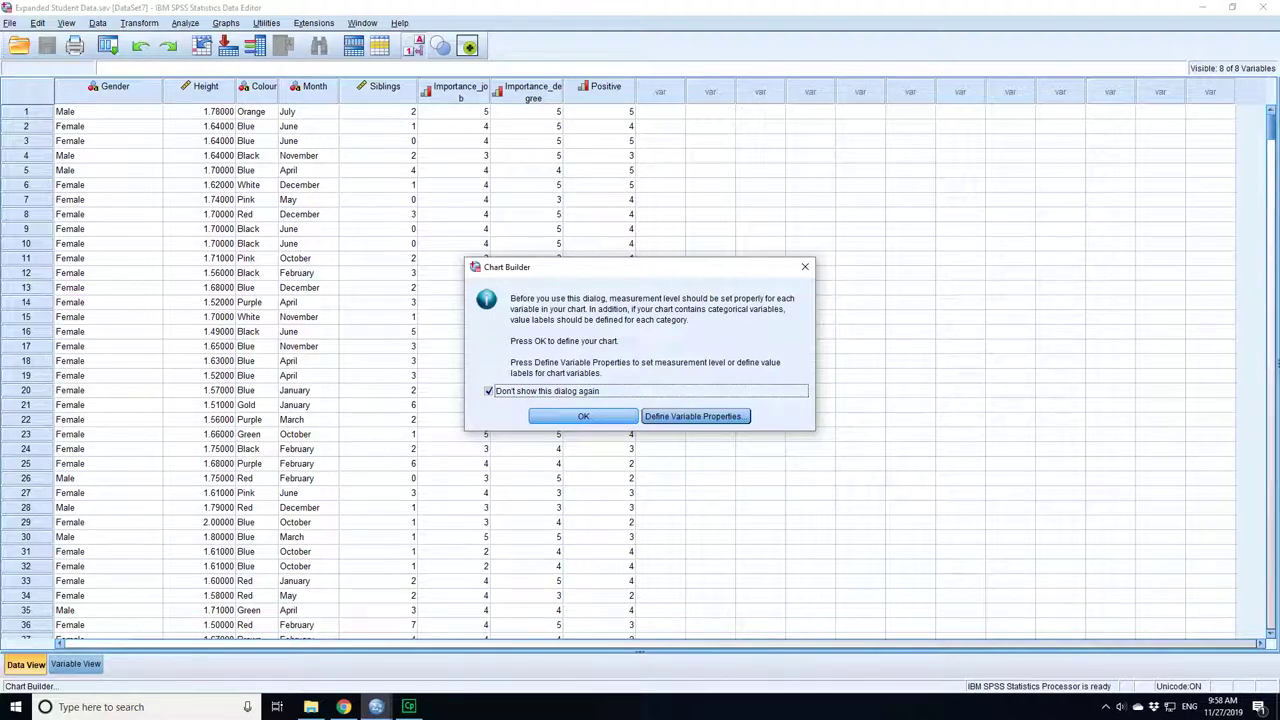
{"action": "key", "text": "Return"}
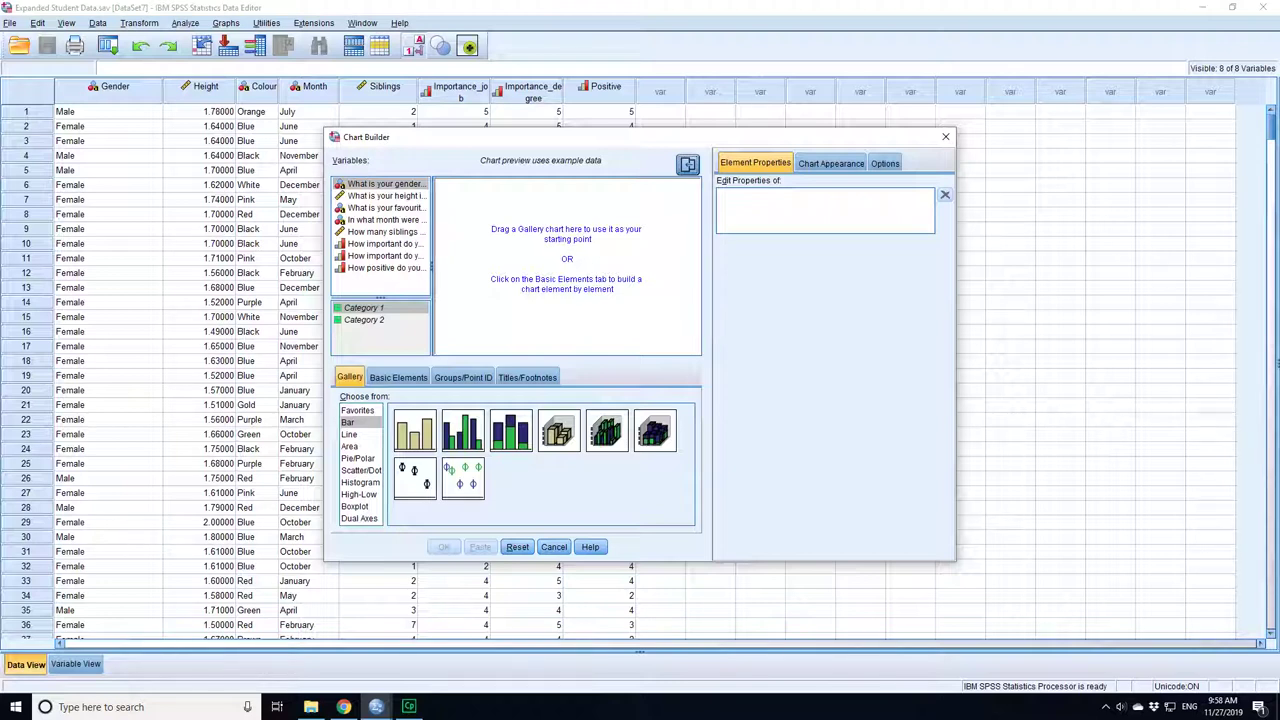
Create a simple histogram with the height question on the x-axis
{"action": "left_click", "coordinate": [360, 482]}
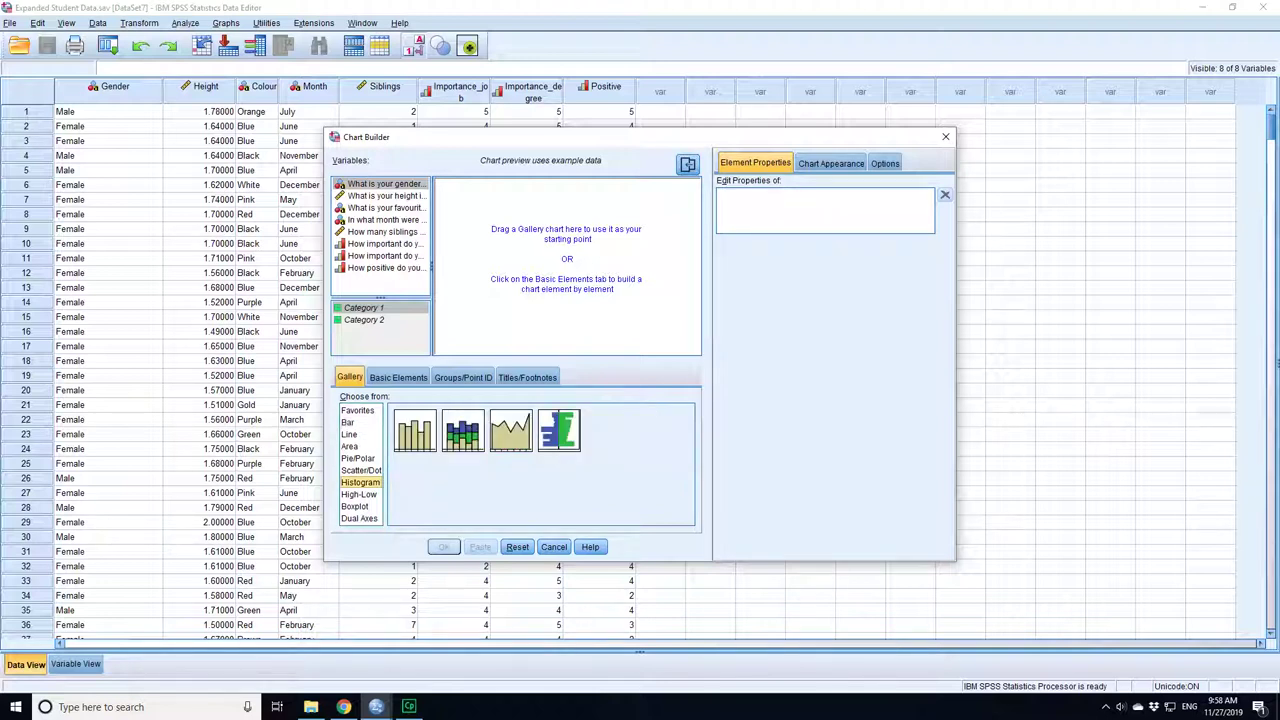
{"action": "left_click_drag", "start_coordinate": [415, 430], "coordinate": [545, 276]}
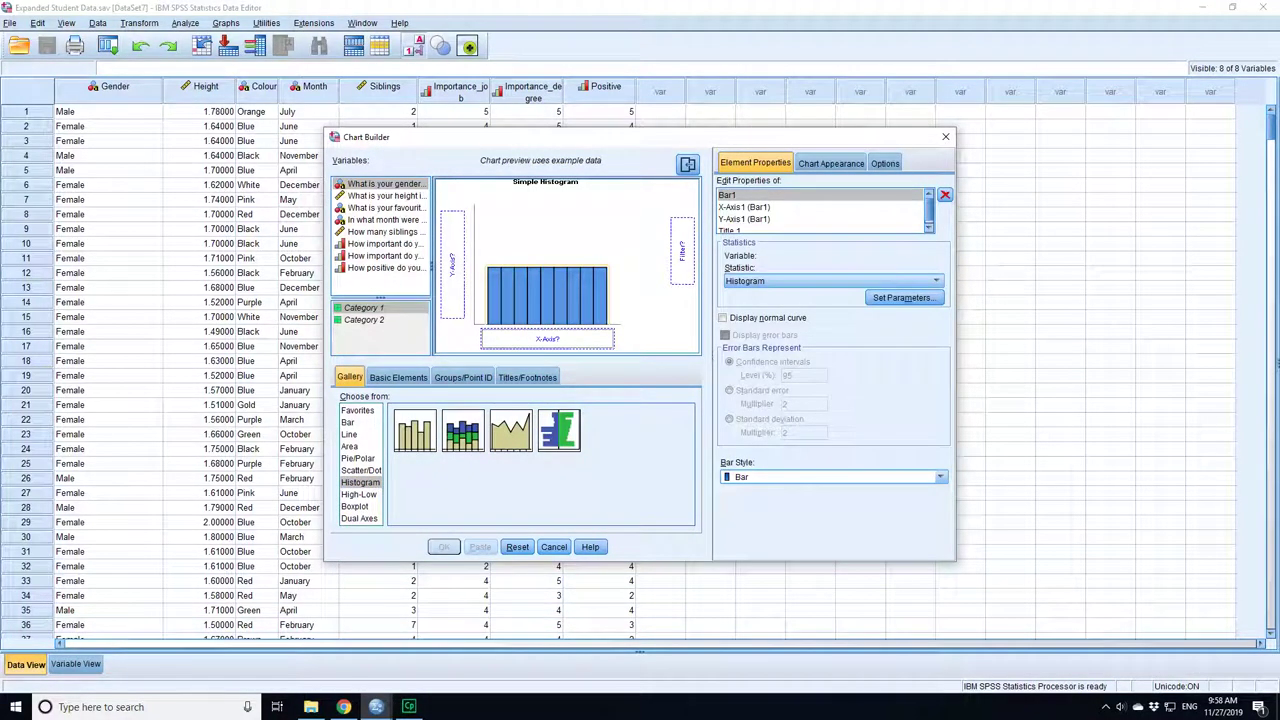
{"action": "left_click_drag", "start_coordinate": [408, 196], "coordinate": [546, 340]}
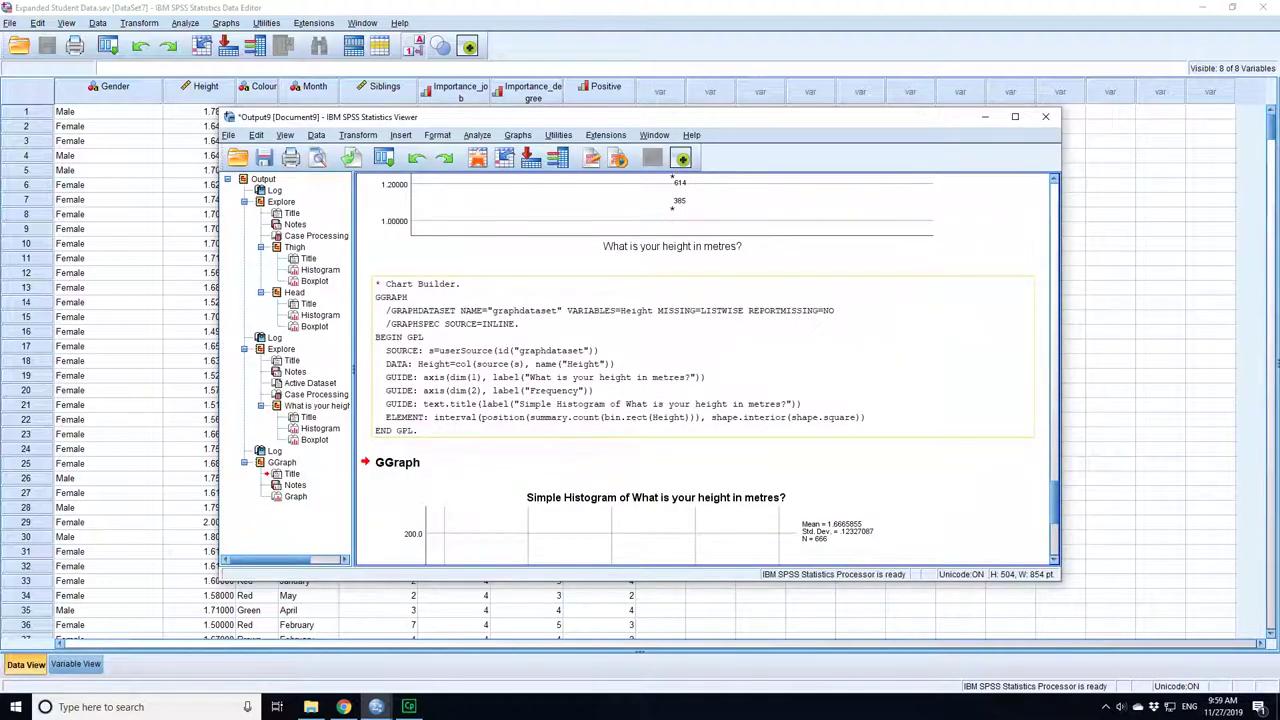
Compare the Chart Builder height histogram with the height histogram produced by Explore in the output
{"action": "scroll", "coordinate": [766, 406], "scroll_direction": "down", "scroll_amount": 5}
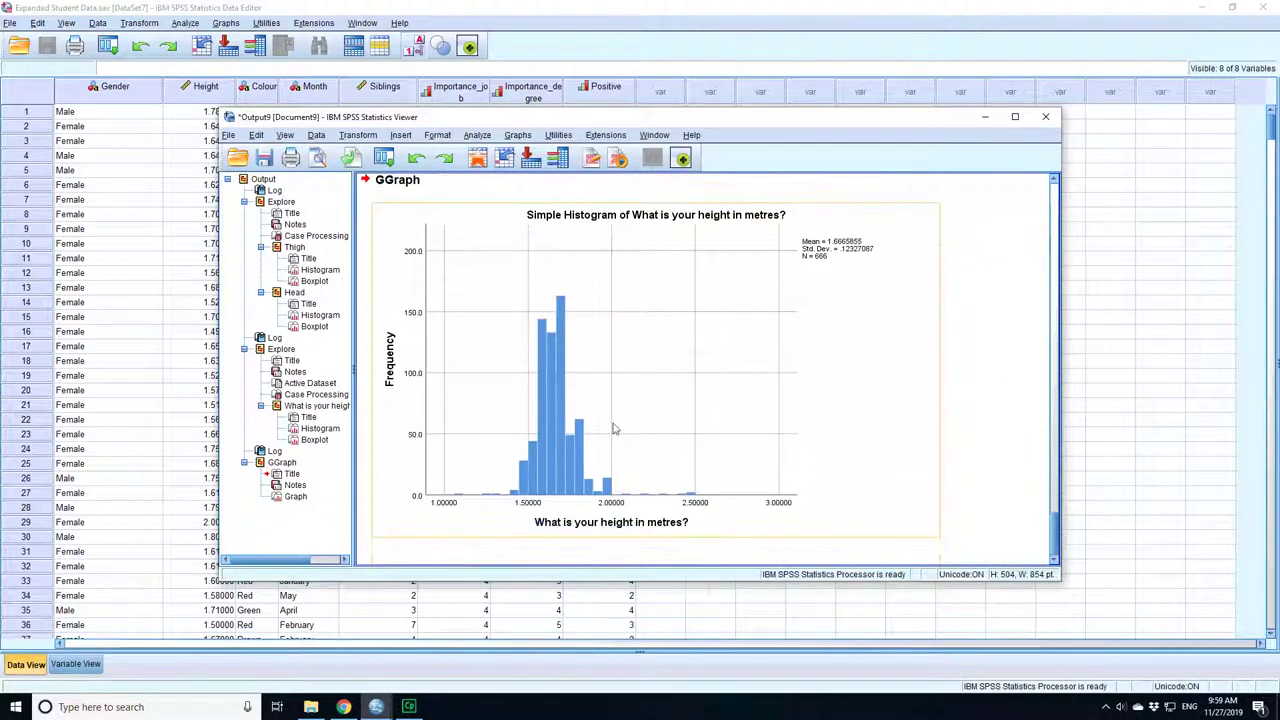
{"action": "scroll", "coordinate": [650, 440], "scroll_direction": "up", "scroll_amount": 10}
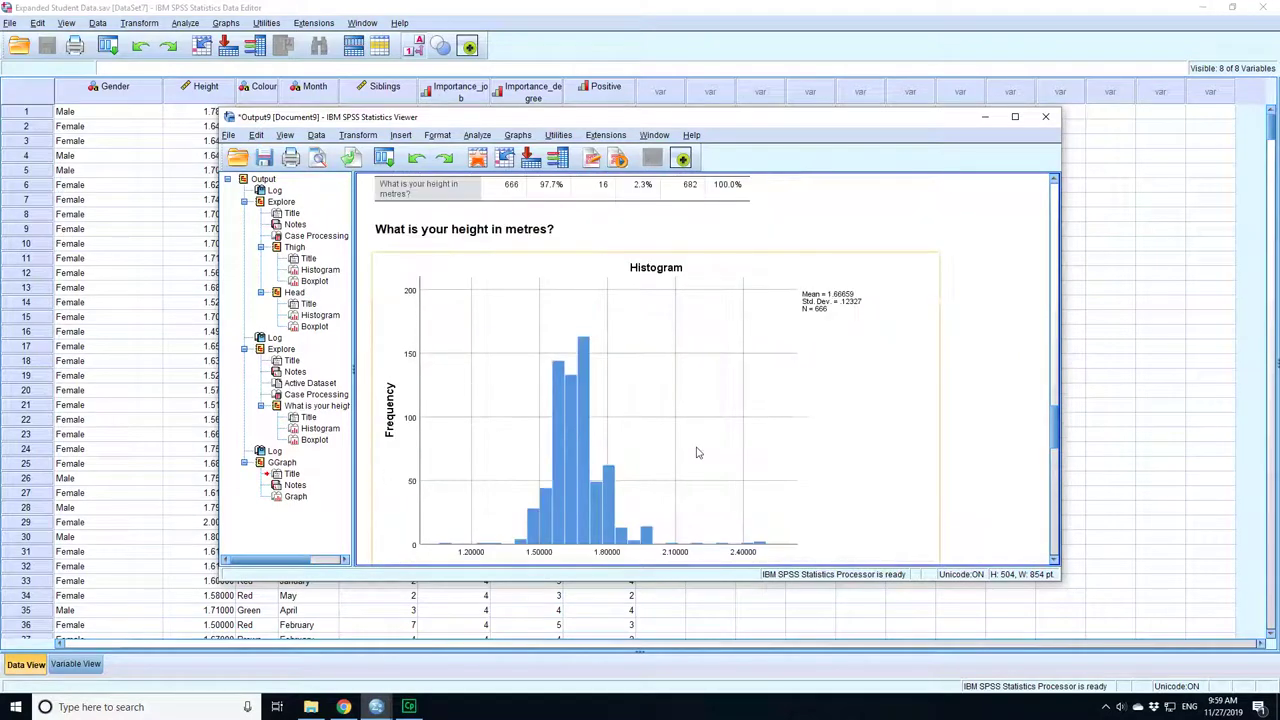
{"action": "scroll", "coordinate": [698, 453], "scroll_direction": "down", "scroll_amount": 10}
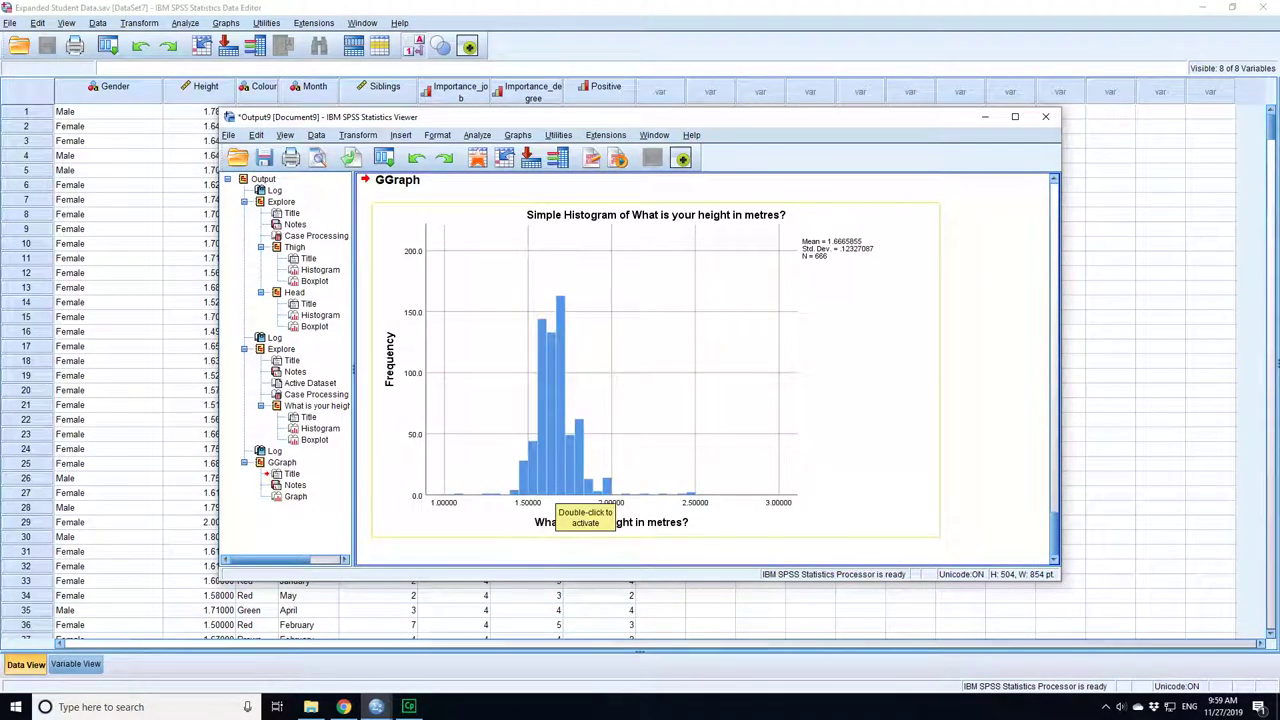
{"action": "scroll", "coordinate": [557, 496], "scroll_direction": "up", "scroll_amount": 4}
{"action": "scroll", "coordinate": [557, 496], "scroll_direction": "up", "scroll_amount": 1}
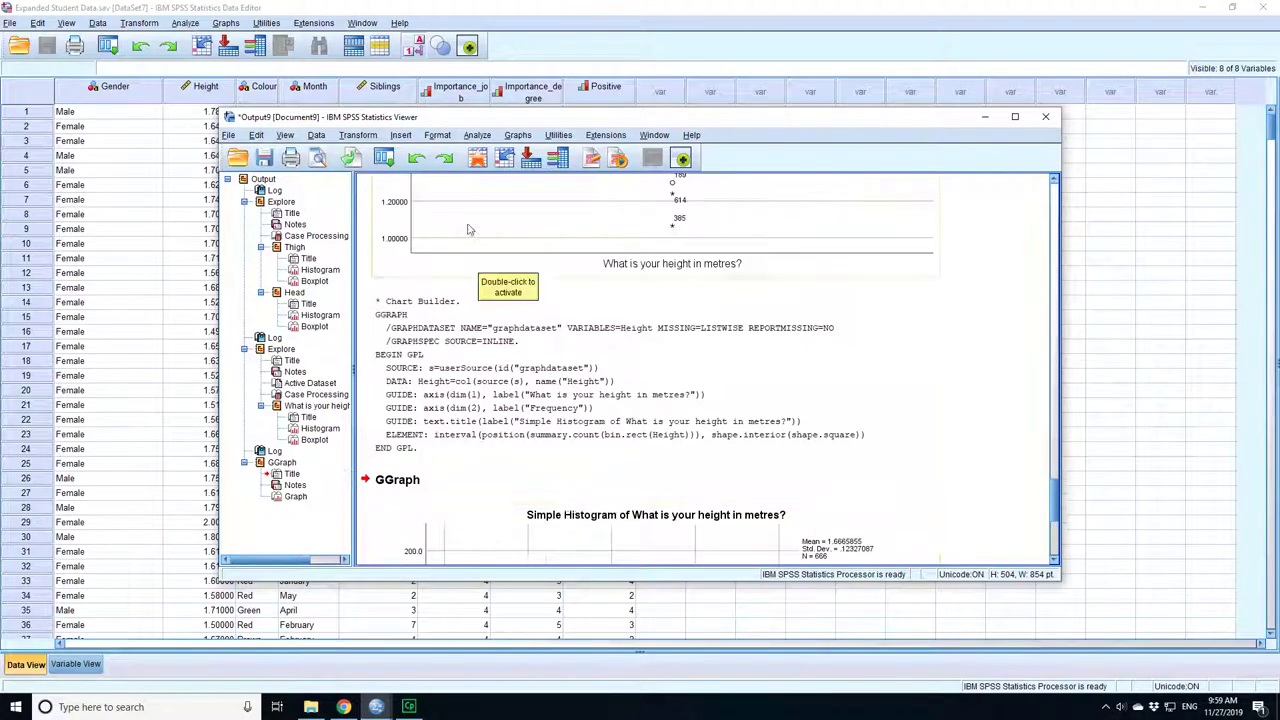
{"action": "left_click", "coordinate": [517, 134]}
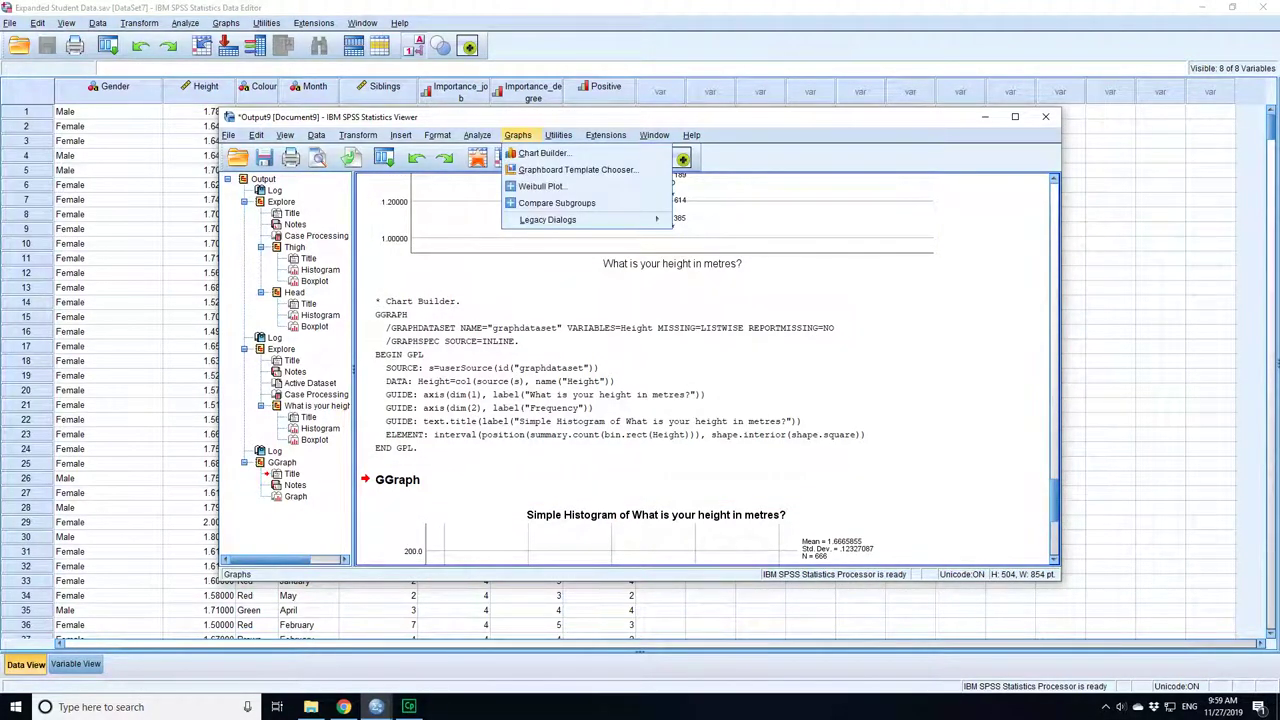
{"action": "left_click", "coordinate": [542, 153]}
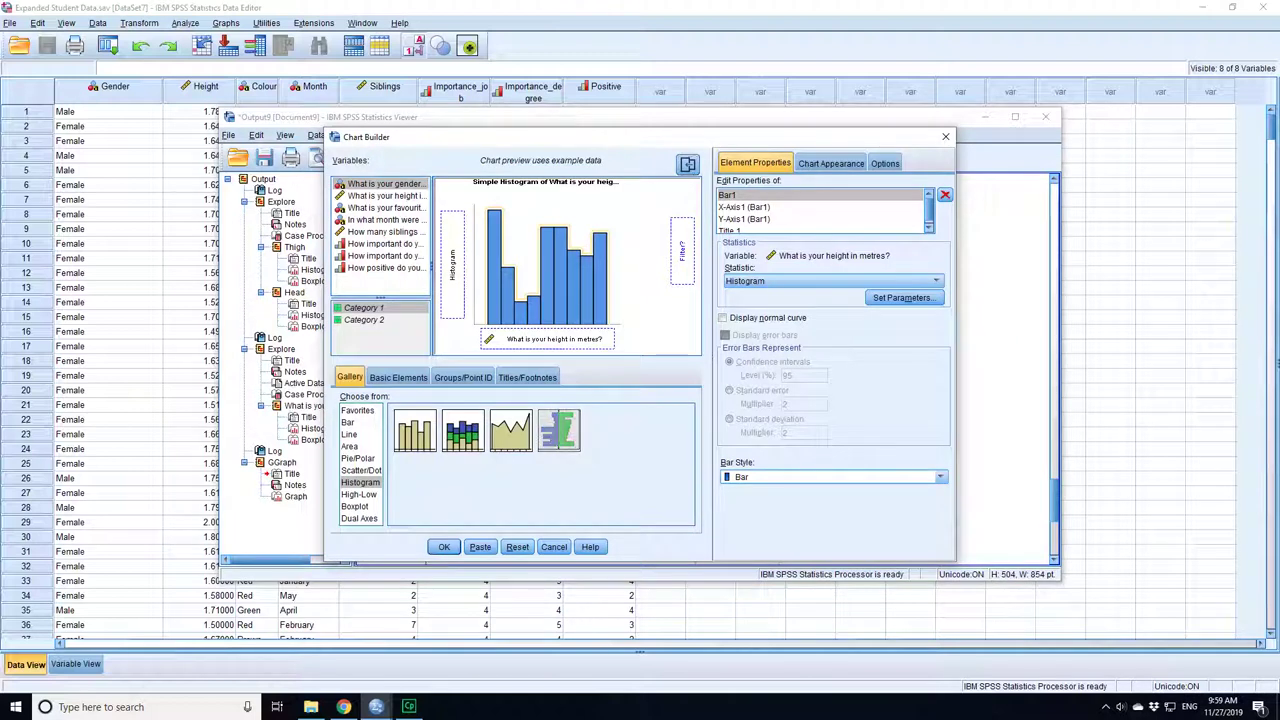
{"action": "left_click_drag", "start_coordinate": [559, 430], "coordinate": [548, 263]}
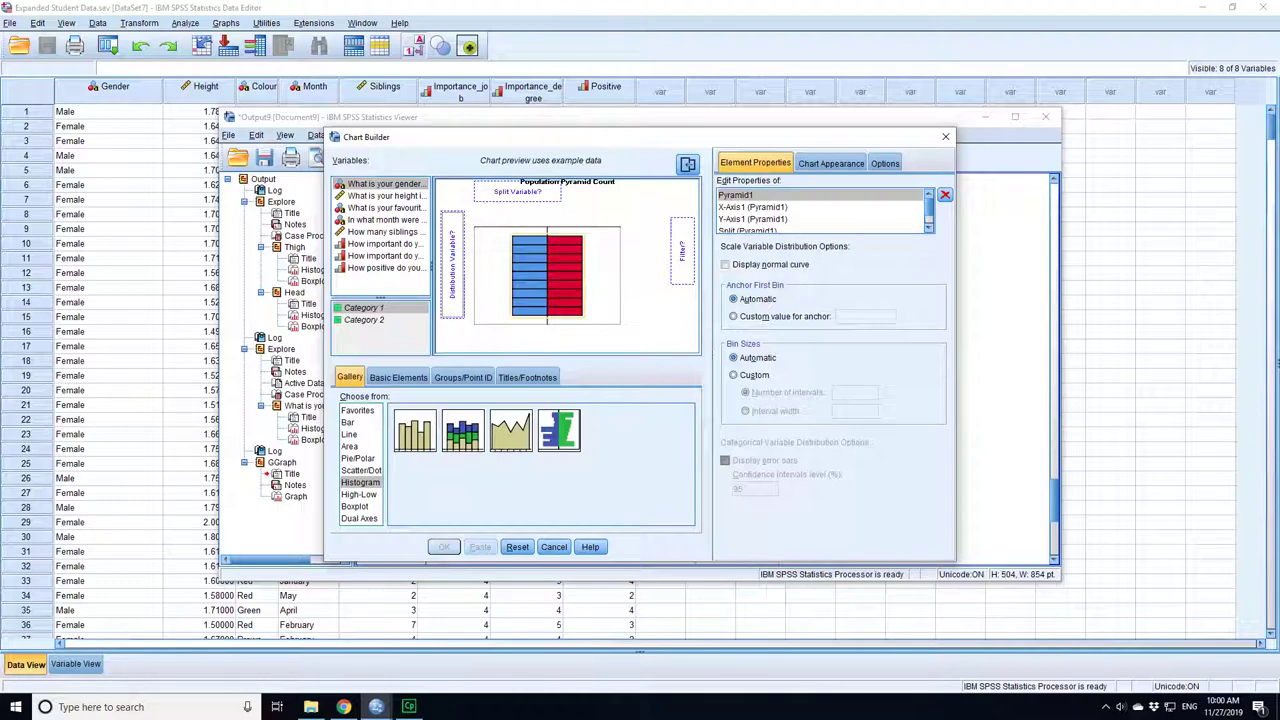
{"action": "key", "text": "Escape"}
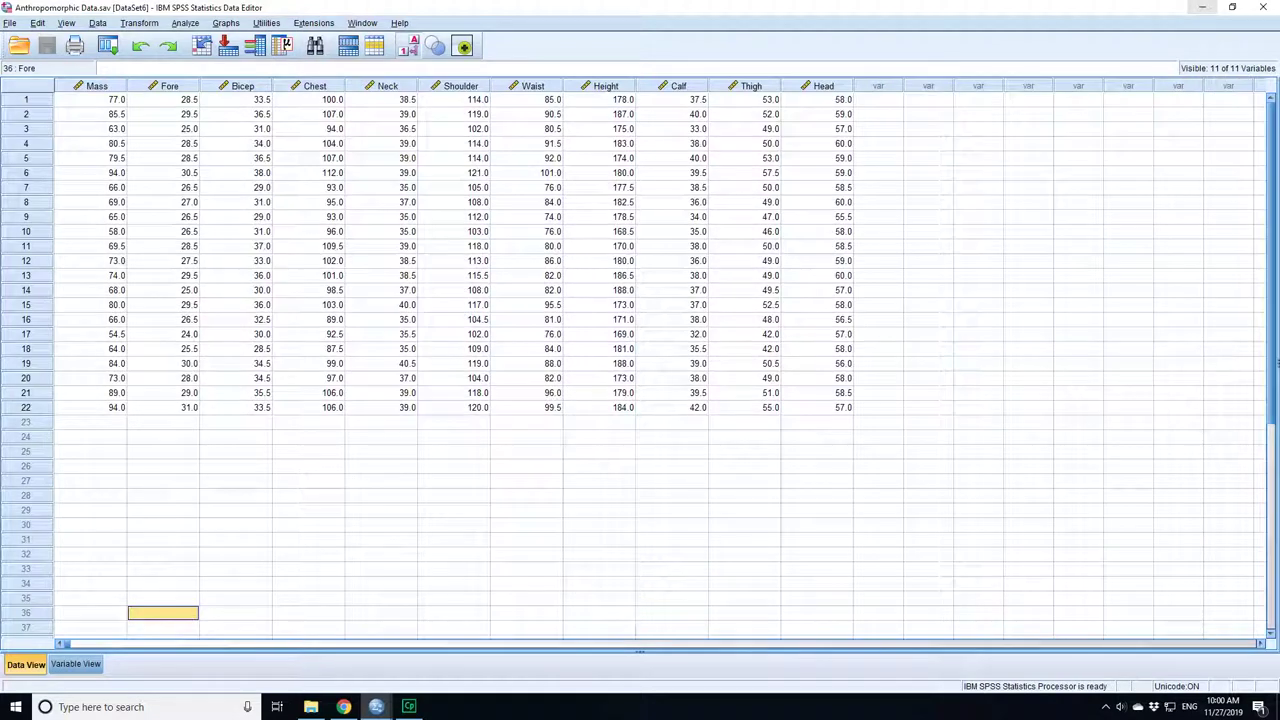
Use Chart Builder on the Anthropomorphic Data dataset to create a simple histogram with Head on the x-axis
{"action": "key", "text": "alt+g"}
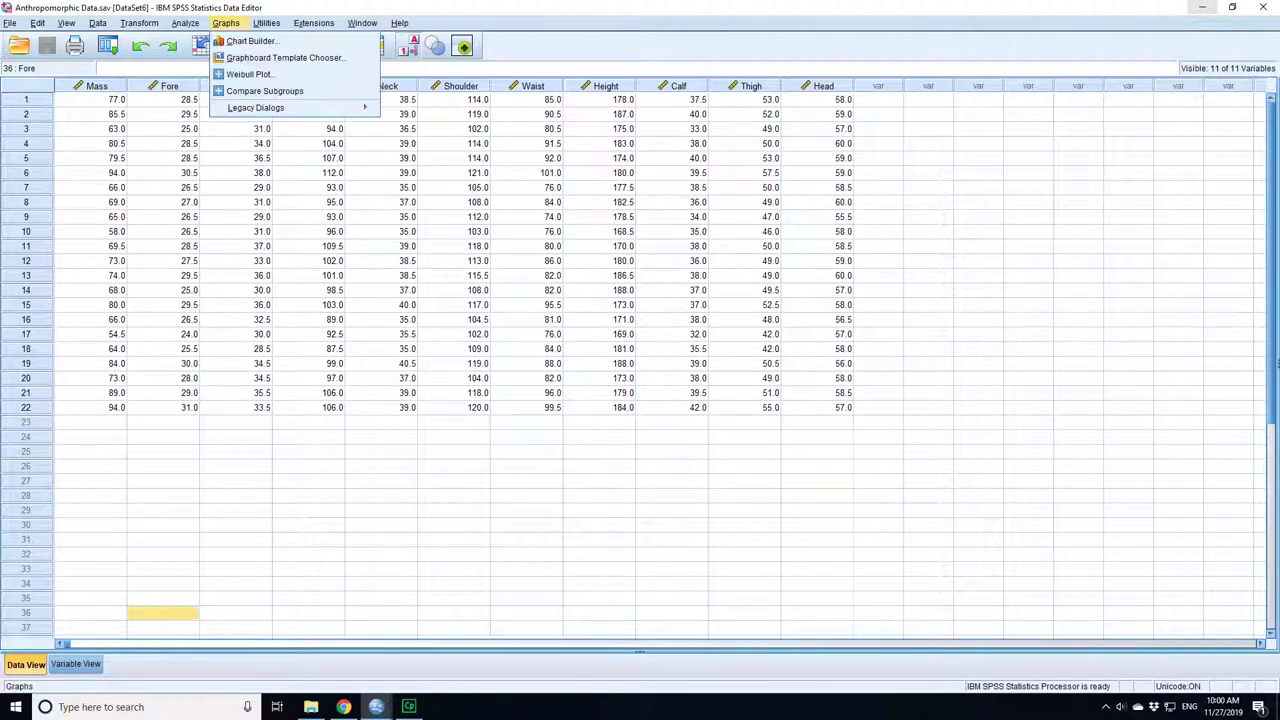
{"action": "key", "text": "Return"}
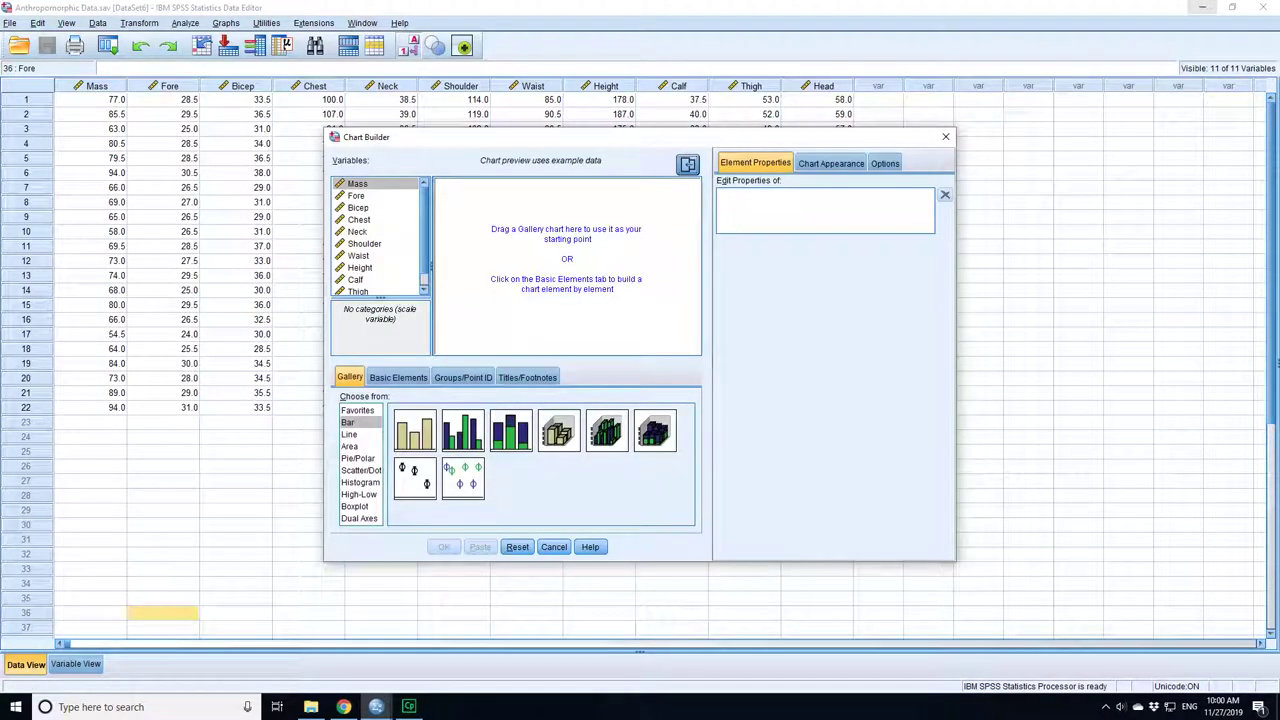
{"action": "left_click", "coordinate": [360, 482]}
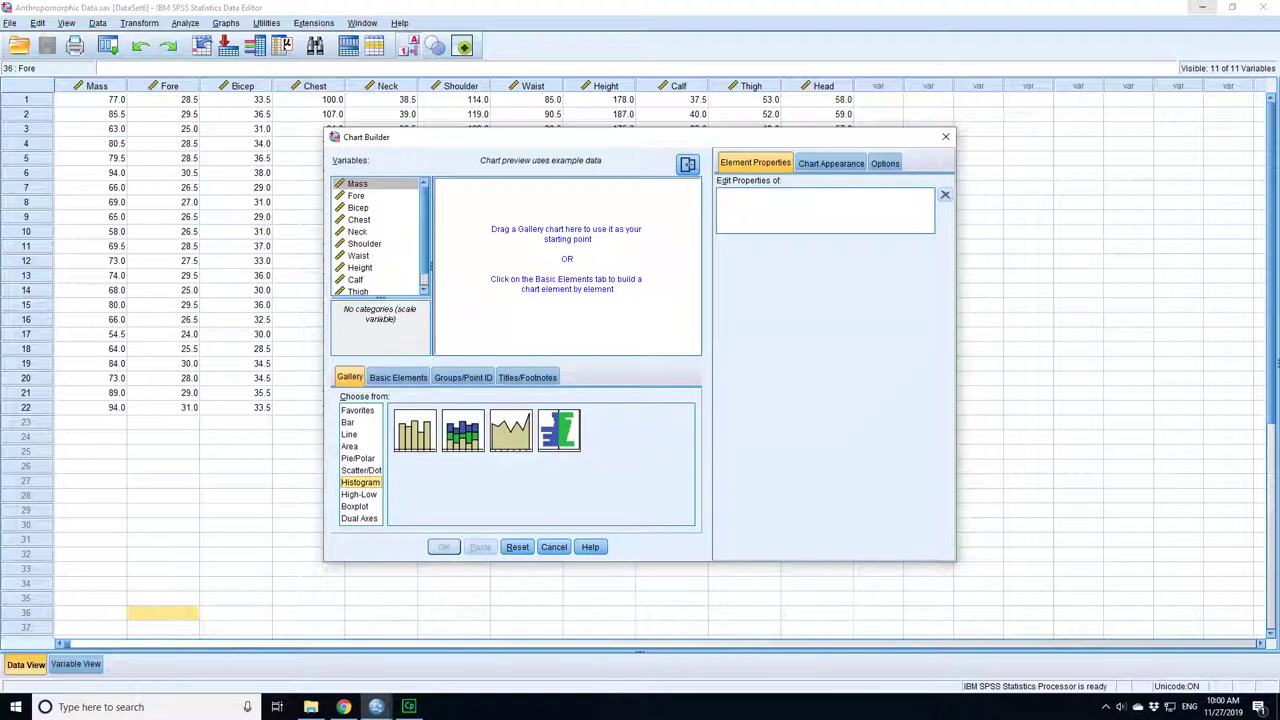
{"action": "left_click_drag", "start_coordinate": [415, 432], "coordinate": [552, 260]}
{"action": "scroll", "coordinate": [378, 236], "scroll_direction": "down", "scroll_amount": 1}
{"action": "left_click", "coordinate": [358, 289]}
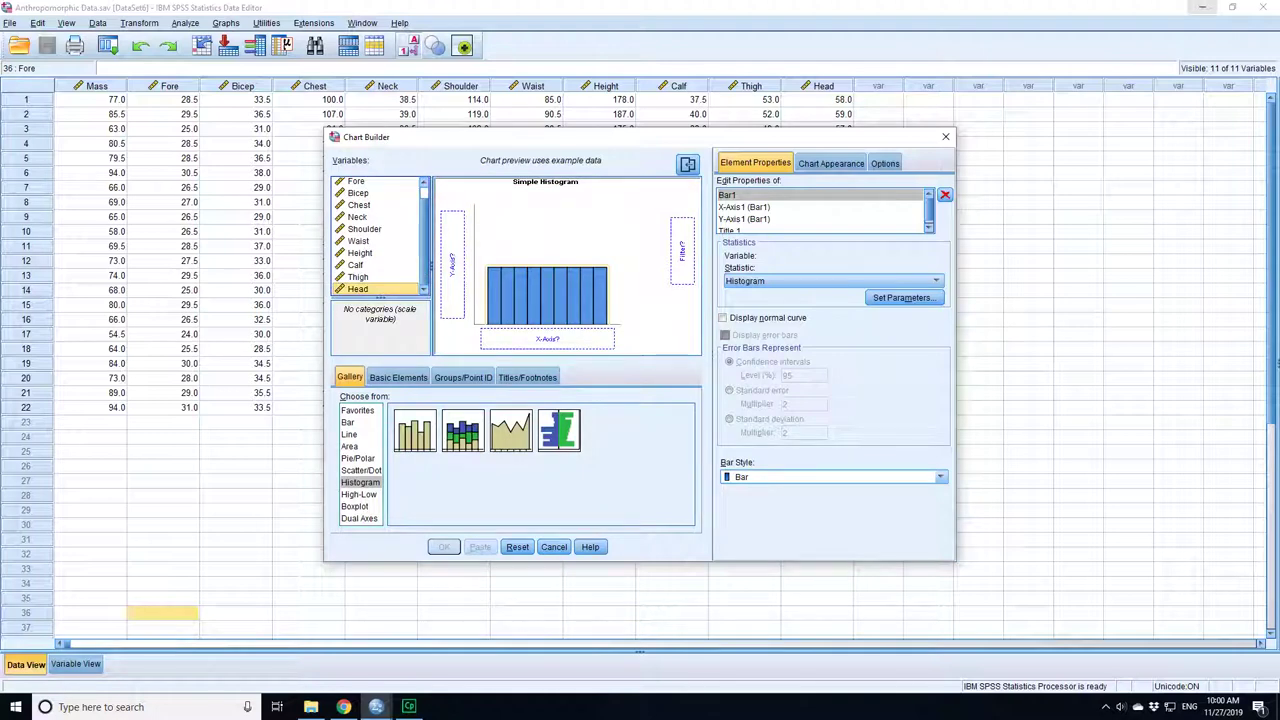
{"action": "left_click_drag", "start_coordinate": [357, 289], "coordinate": [548, 339]}
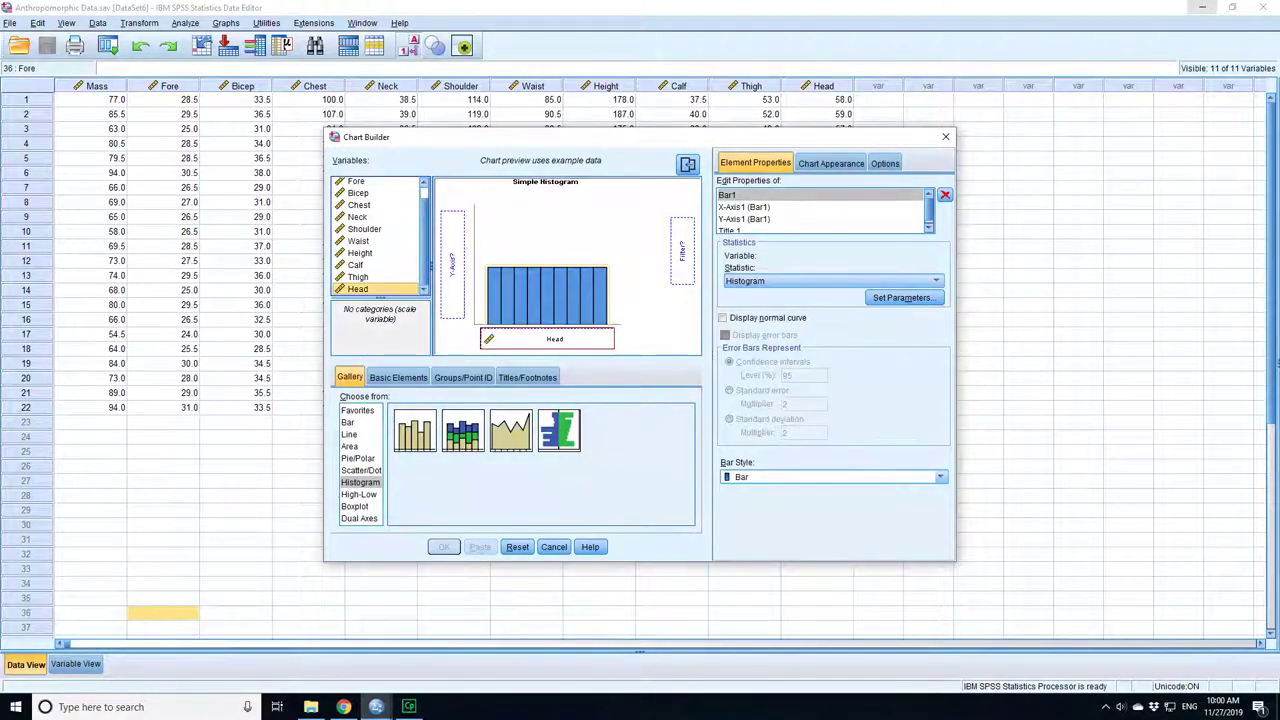
{"action": "key", "text": "Return"}
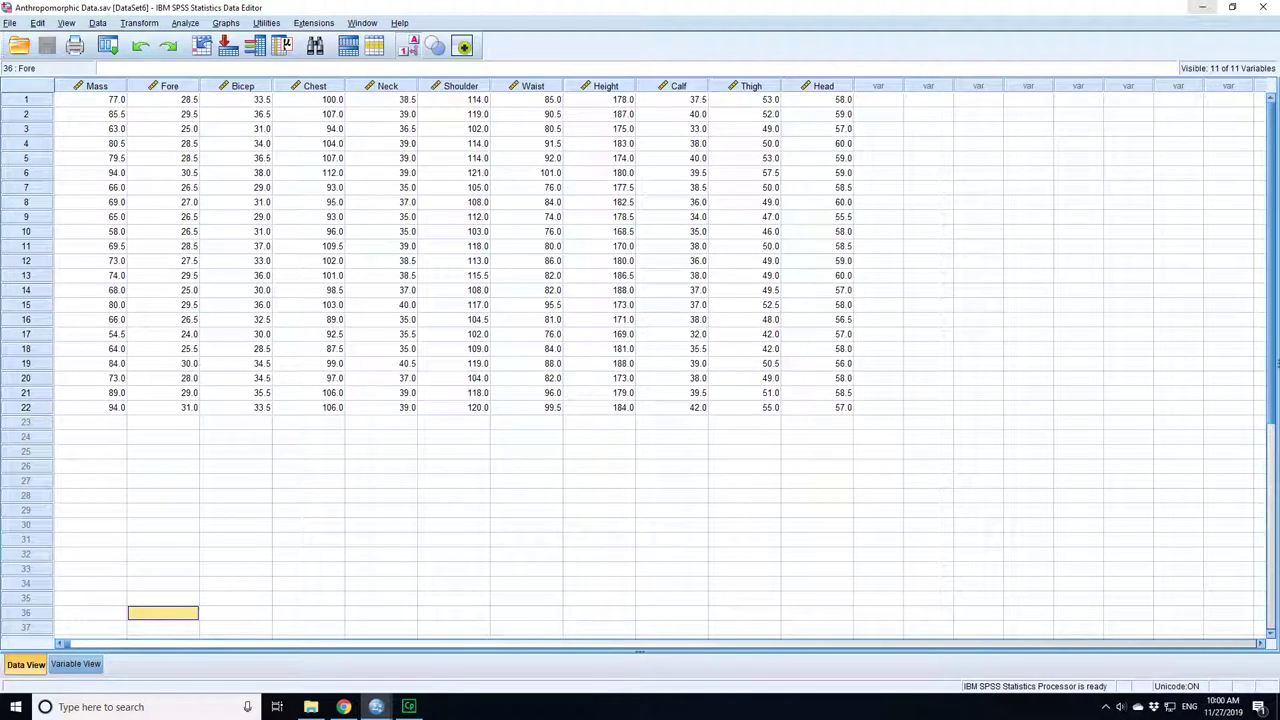
Switch to the output viewer and compare the new simple histogram of Head with the Explore Head histogram carrying the normal curve
{"action": "left_click", "coordinate": [376, 707]}
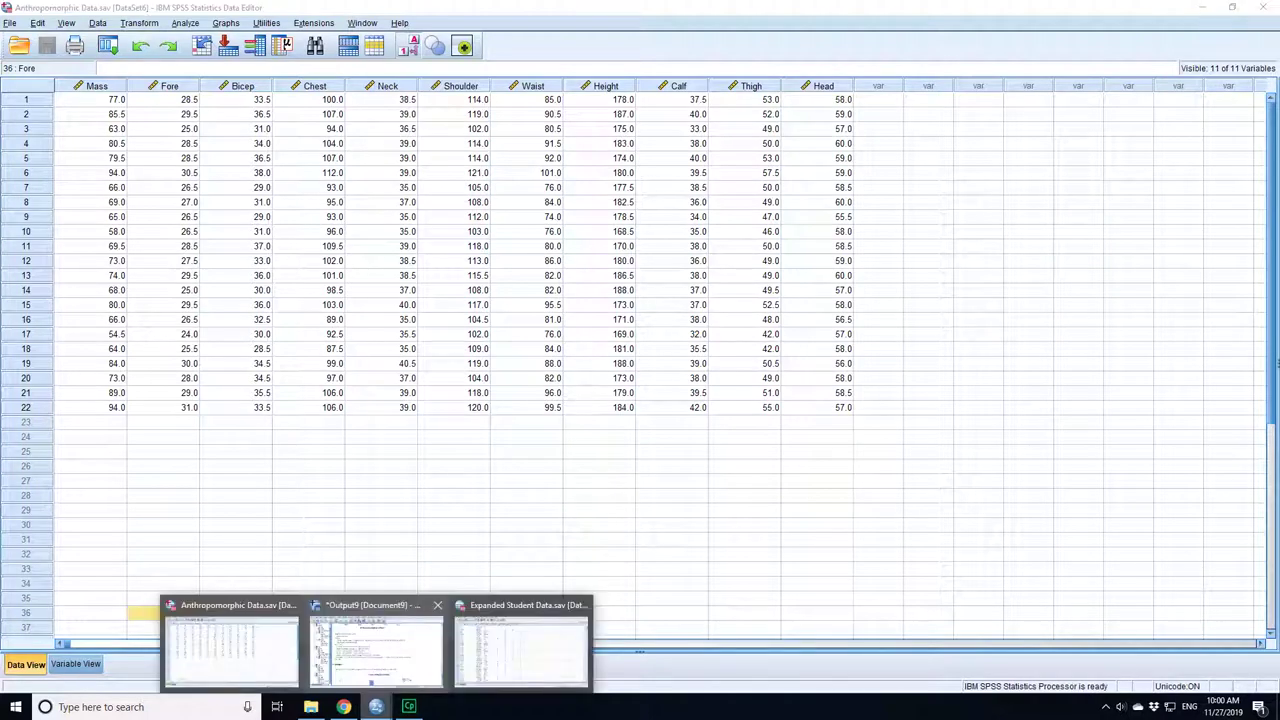
{"action": "left_click", "coordinate": [375, 648]}
{"action": "scroll", "coordinate": [663, 363], "scroll_direction": "down", "scroll_amount": 6}
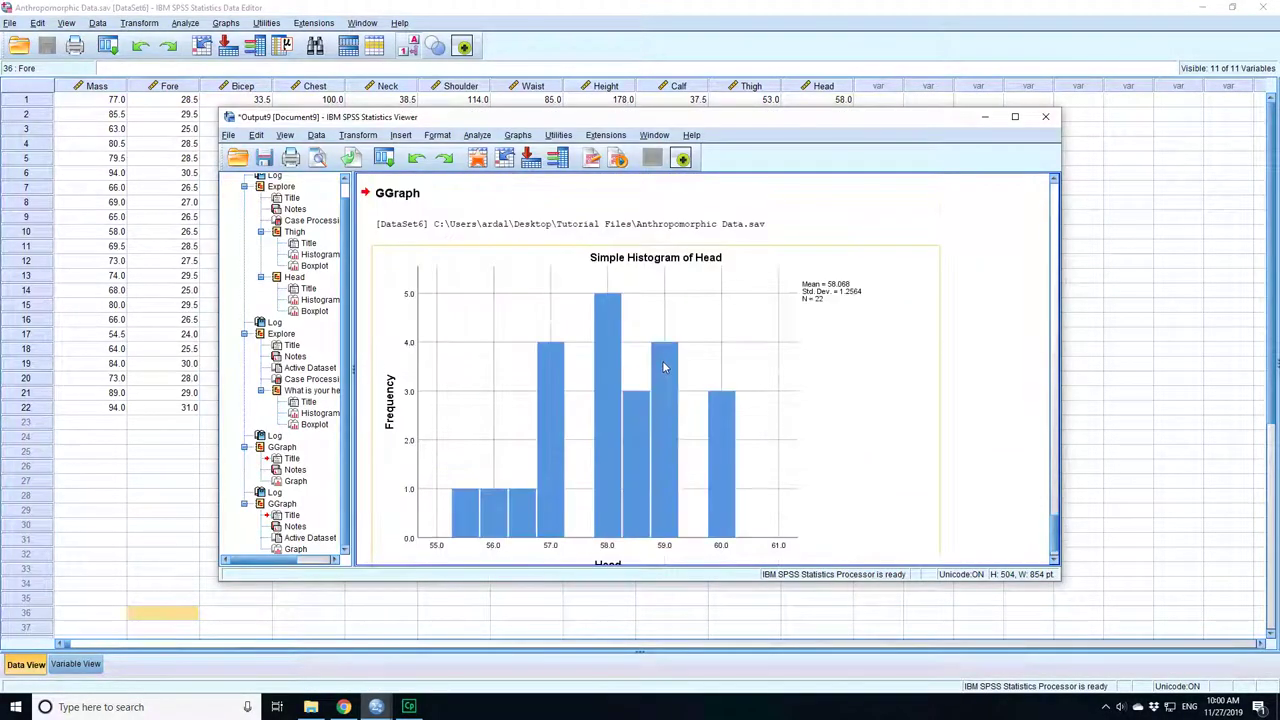
{"action": "scroll", "coordinate": [520, 375], "scroll_direction": "up", "scroll_amount": 6}
{"action": "scroll", "coordinate": [532, 387], "scroll_direction": "up", "scroll_amount": 12}
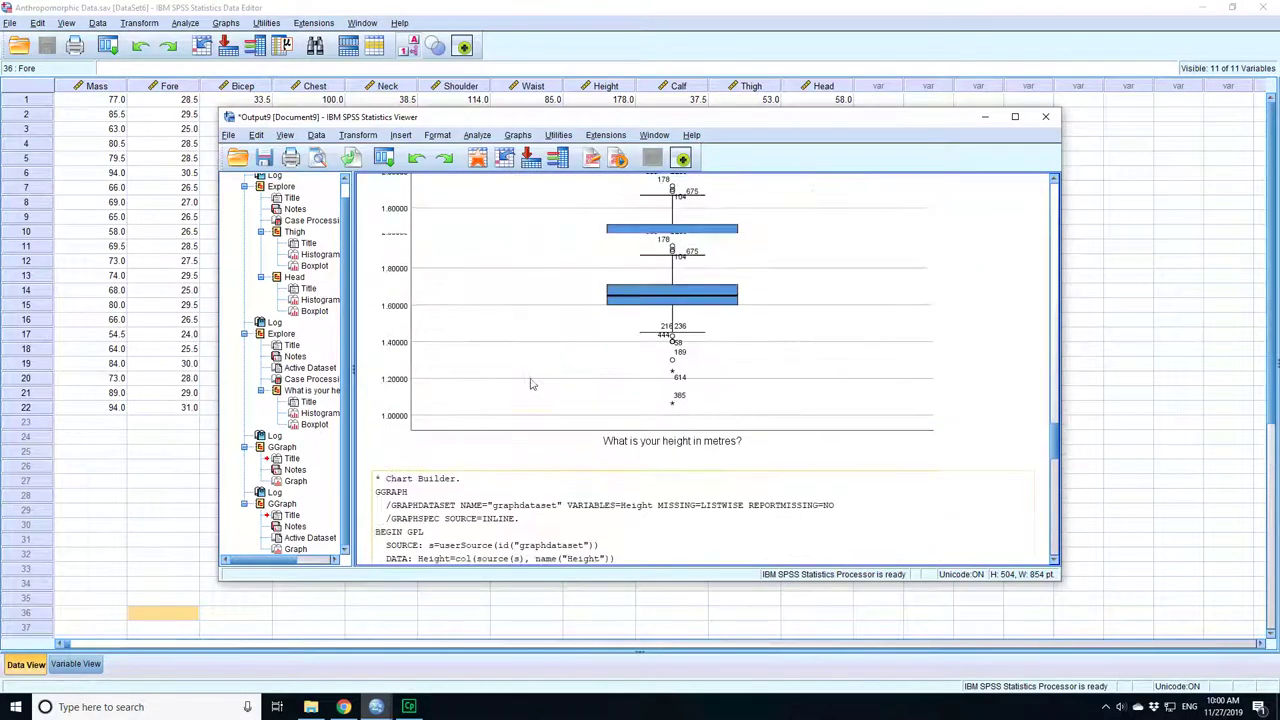
{"action": "scroll", "coordinate": [532, 384], "scroll_direction": "up", "scroll_amount": 5}
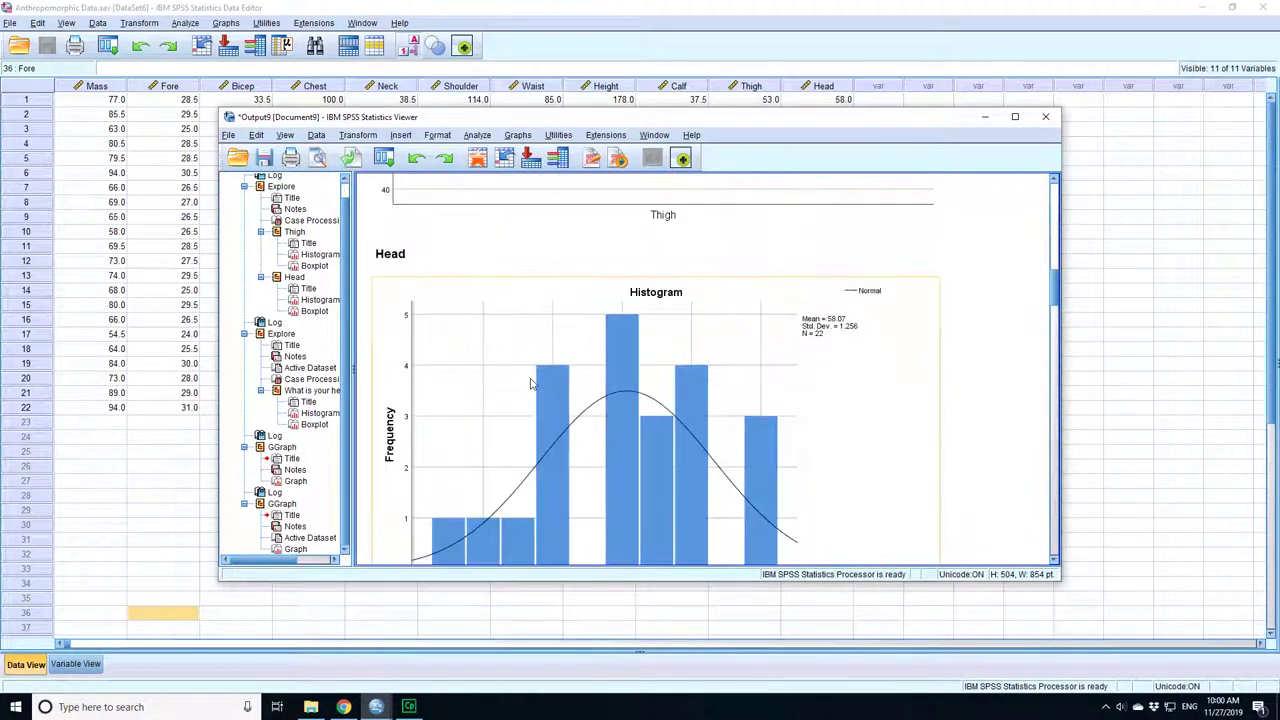
{"action": "scroll", "coordinate": [532, 384], "scroll_direction": "down", "scroll_amount": 8}
{"action": "scroll", "coordinate": [532, 384], "scroll_direction": "down", "scroll_amount": 12}
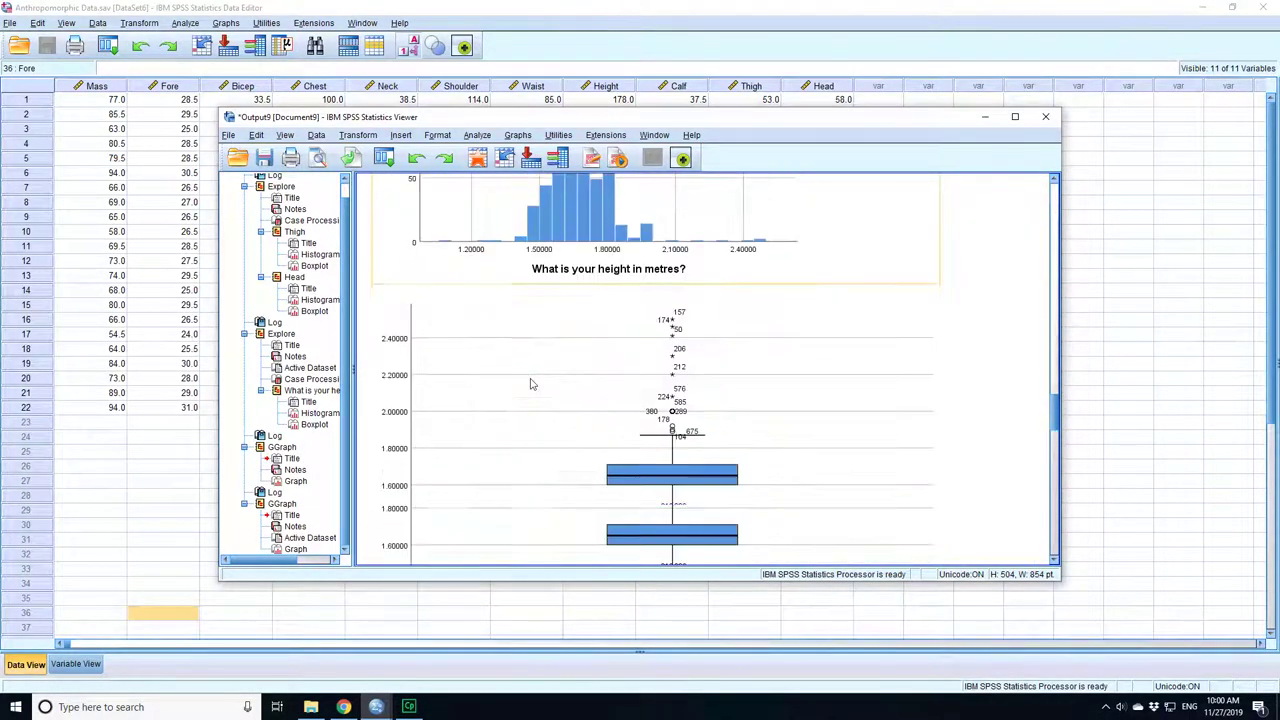
{"action": "scroll", "coordinate": [532, 384], "scroll_direction": "down", "scroll_amount": 3}
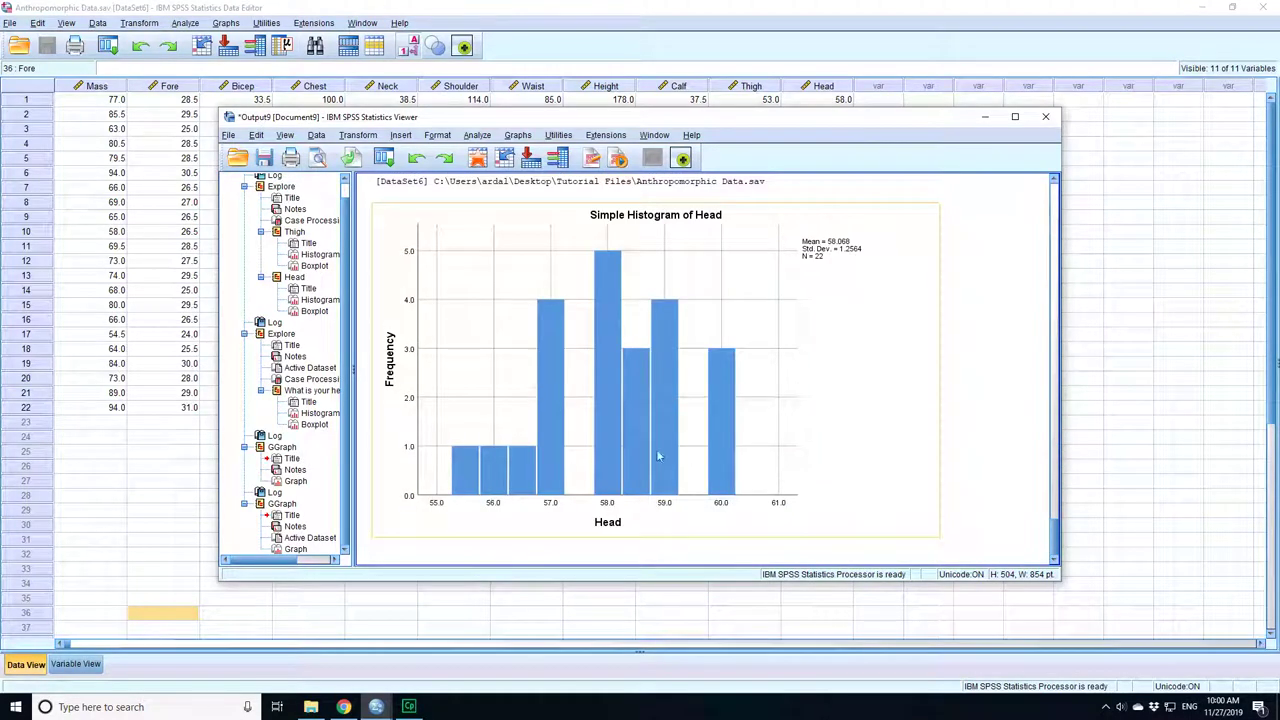